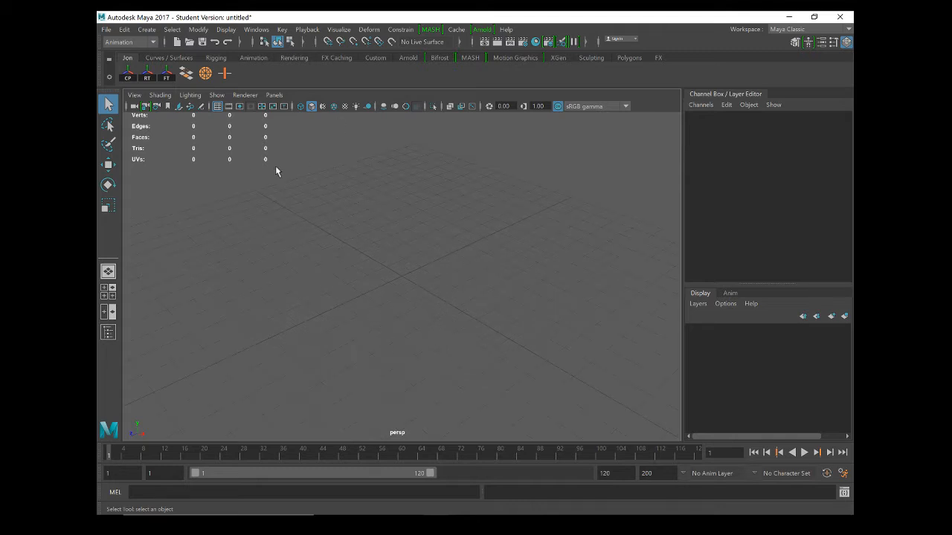
{"action": "left_click", "coordinate": [168, 58]}
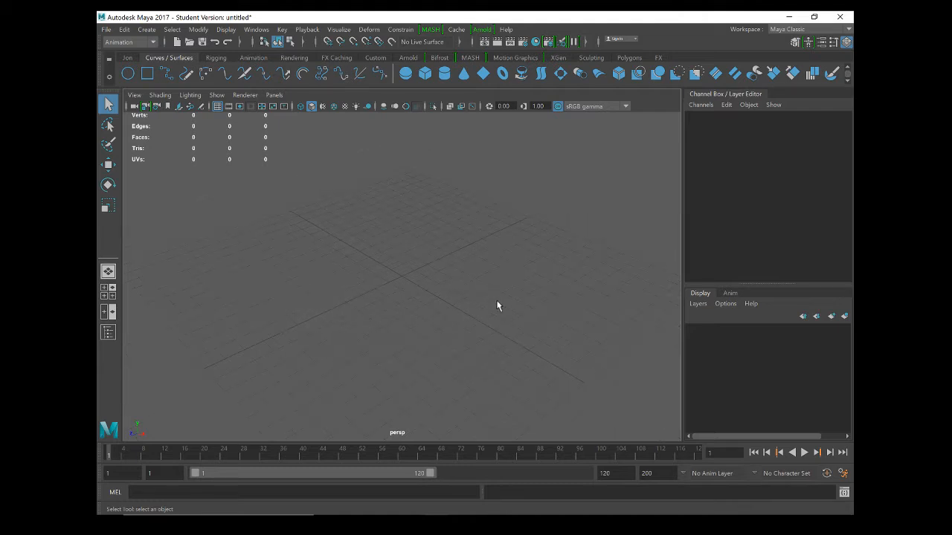
{"action": "scroll", "coordinate": [498, 306], "scroll_direction": "up", "scroll_amount": 2}
{"action": "left_click", "coordinate": [128, 59]}
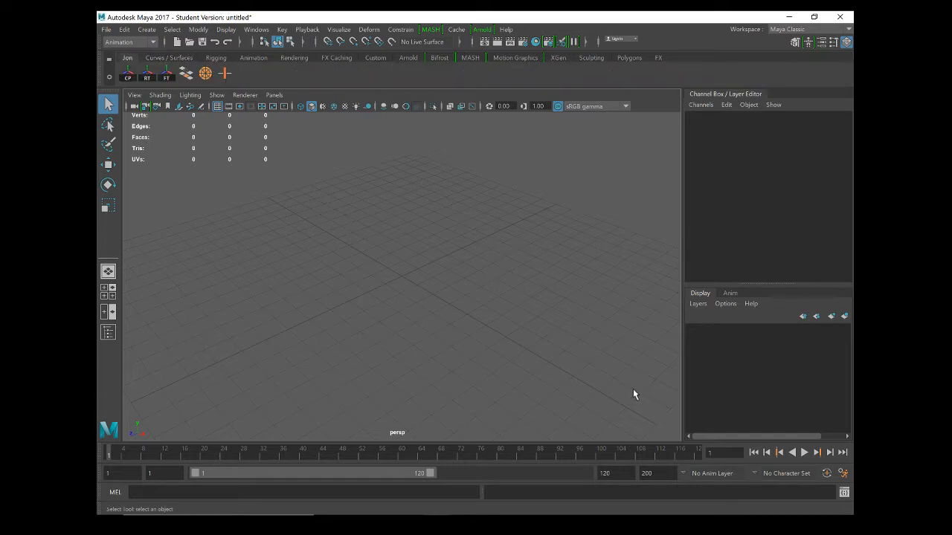
Switch the menu set from Animation to Modeling
{"action": "left_click", "coordinate": [145, 43]}
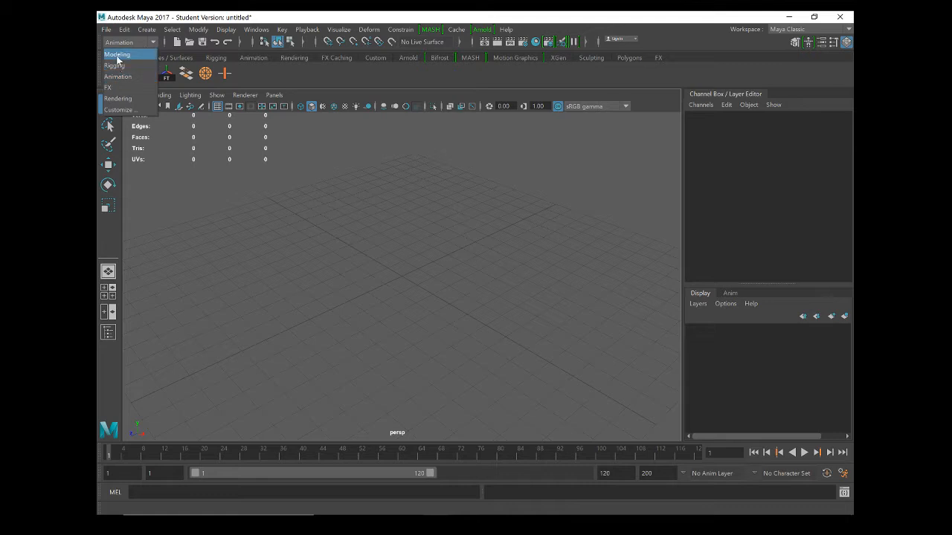
{"action": "left_click", "coordinate": [117, 55]}
{"action": "left_click", "coordinate": [153, 42]}
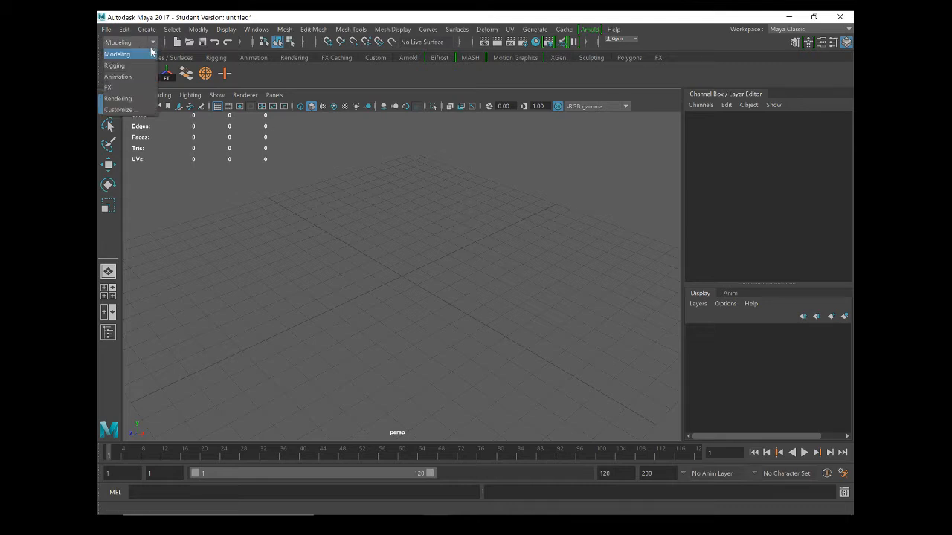
{"action": "left_click", "coordinate": [135, 78]}
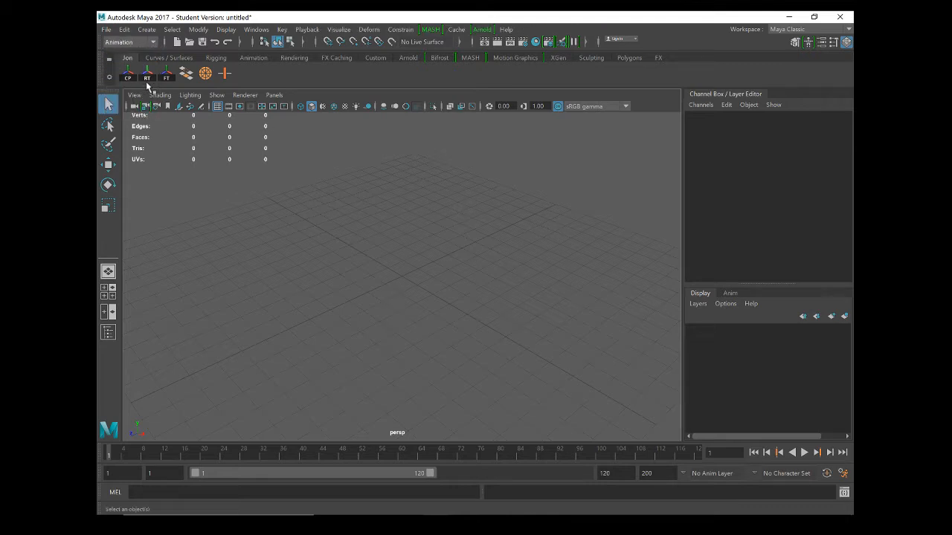
{"action": "left_click", "coordinate": [130, 43]}
{"action": "left_click", "coordinate": [117, 54]}
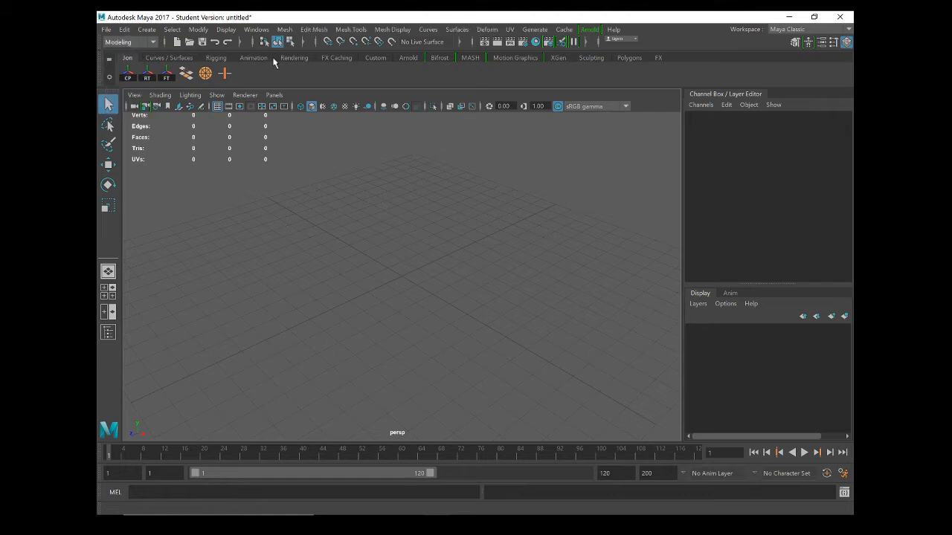
Create a polygon cube and move it freely to about X 1.29, Y 1.77, Z -3.08
{"action": "left_click", "coordinate": [640, 59]}
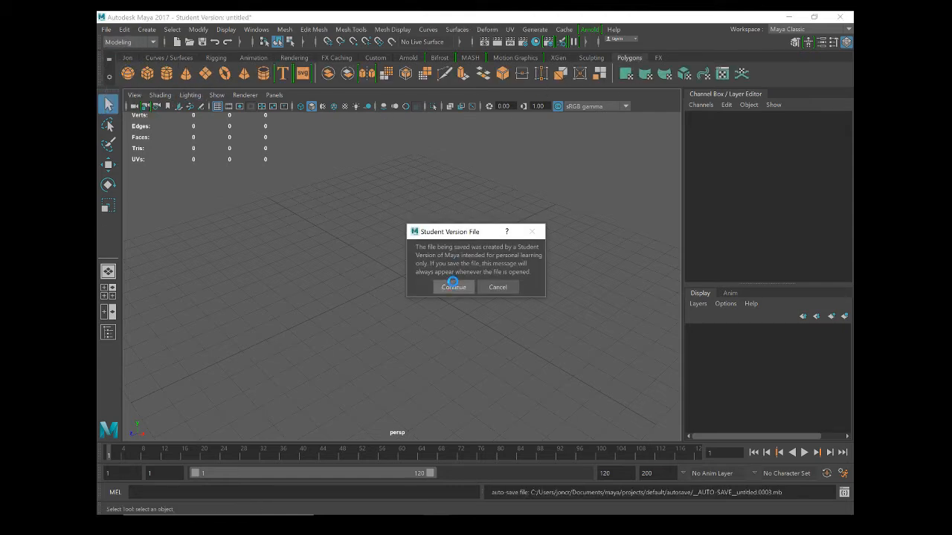
{"action": "left_click", "coordinate": [453, 286]}
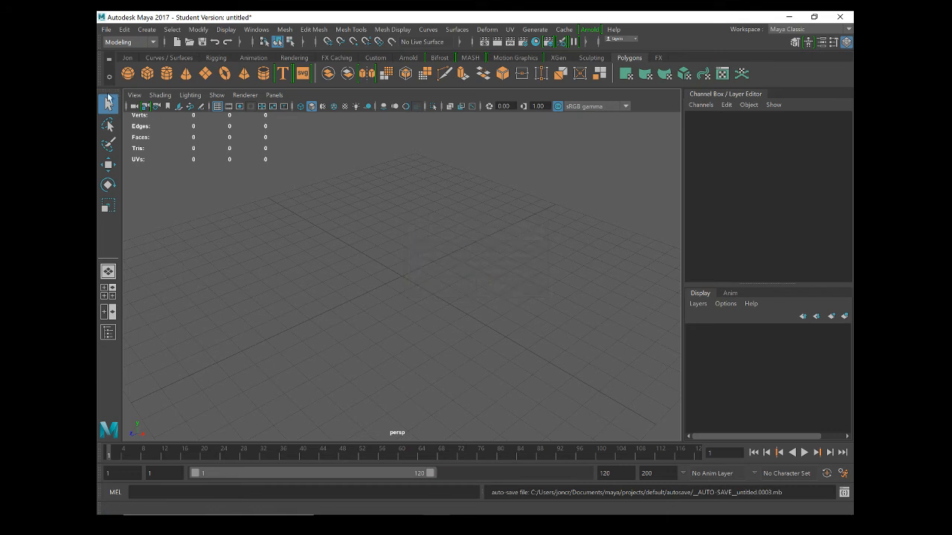
{"action": "left_click", "coordinate": [147, 73]}
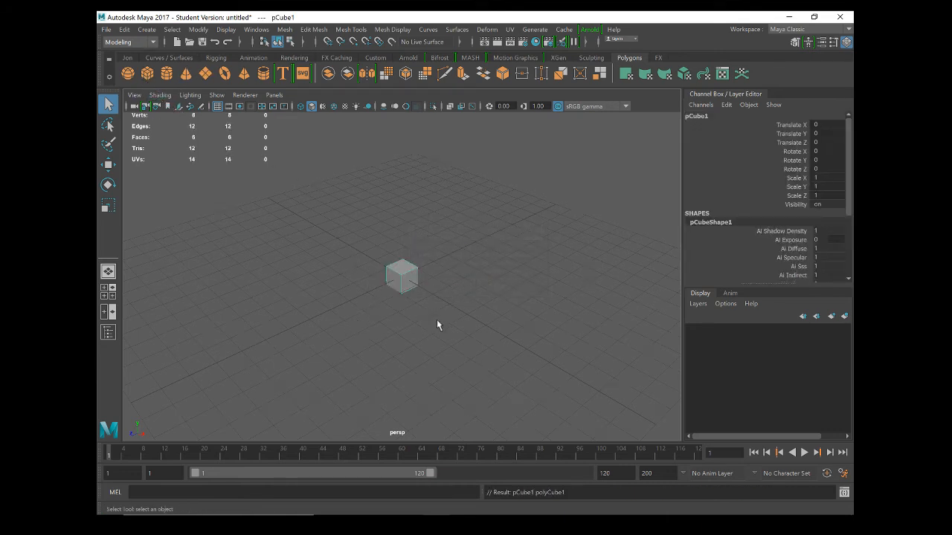
{"action": "left_click", "coordinate": [402, 278]}
{"action": "key", "text": "w"}
{"action": "left_click_drag", "start_coordinate": [402, 279], "coordinate": [485, 250]}
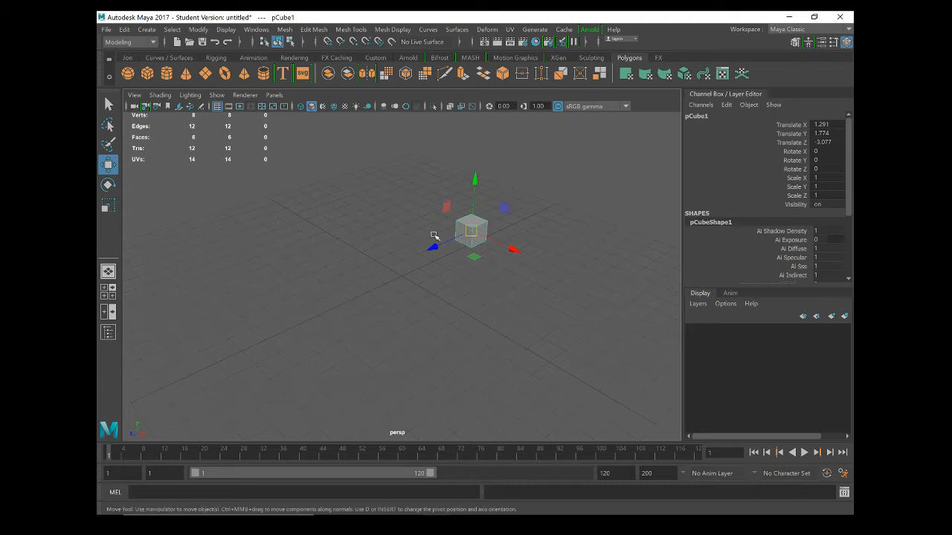
Switch the menu set to Animation and look over the available Key commands
{"action": "left_click", "coordinate": [128, 42]}
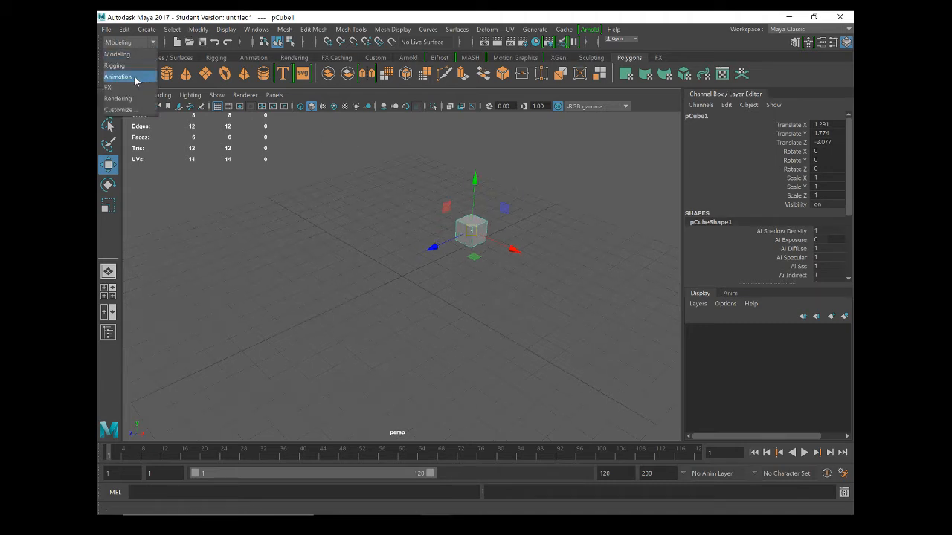
{"action": "left_click", "coordinate": [135, 77]}
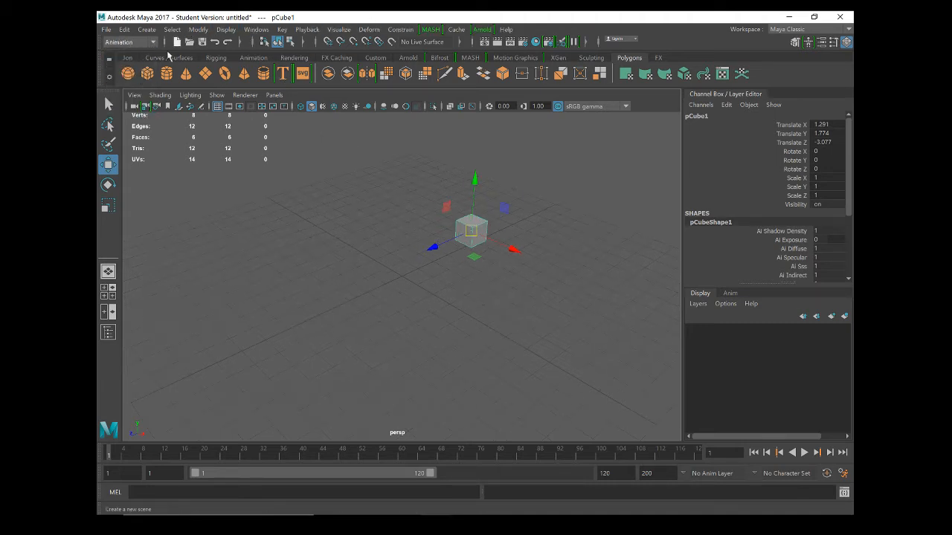
{"action": "left_click", "coordinate": [282, 30]}
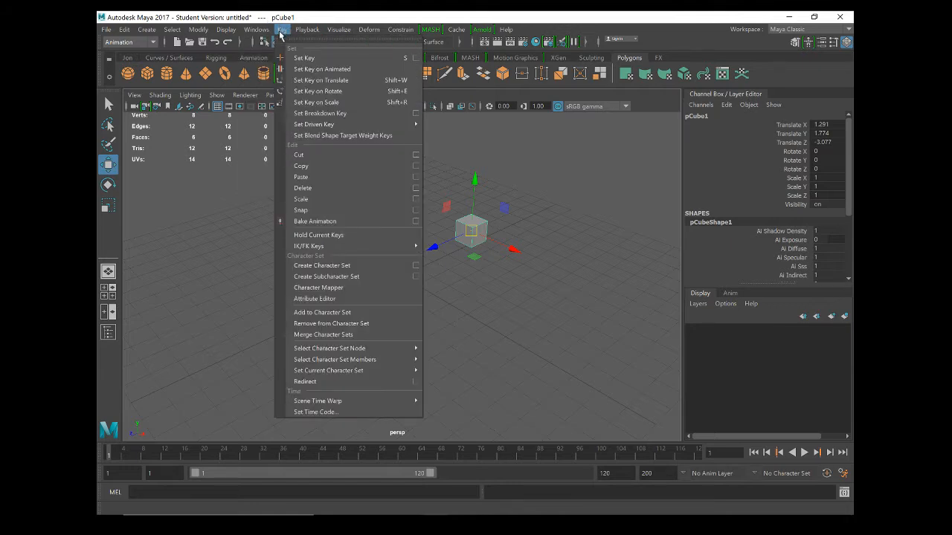
{"action": "left_click", "coordinate": [285, 35]}
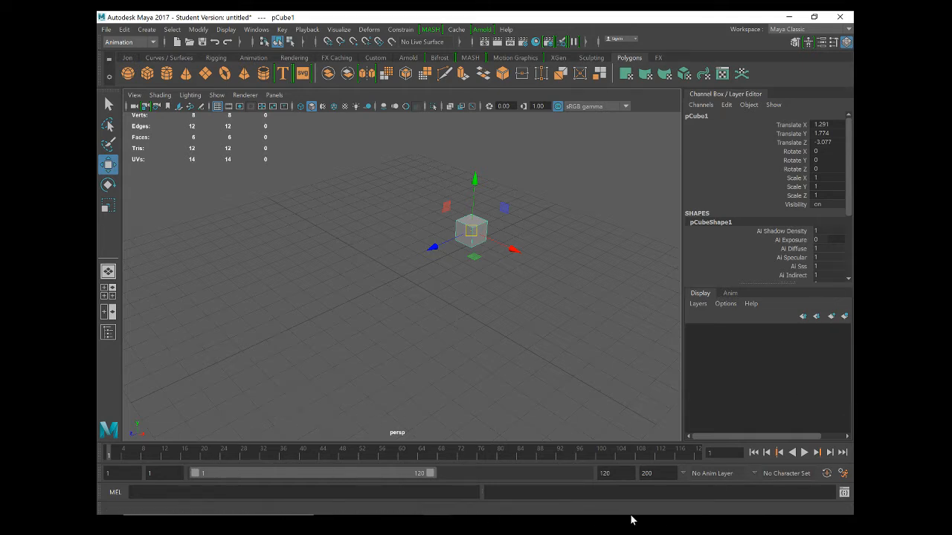
Try the Animation workspace and return to the Maya Classic workspace
{"action": "left_click", "coordinate": [848, 29]}
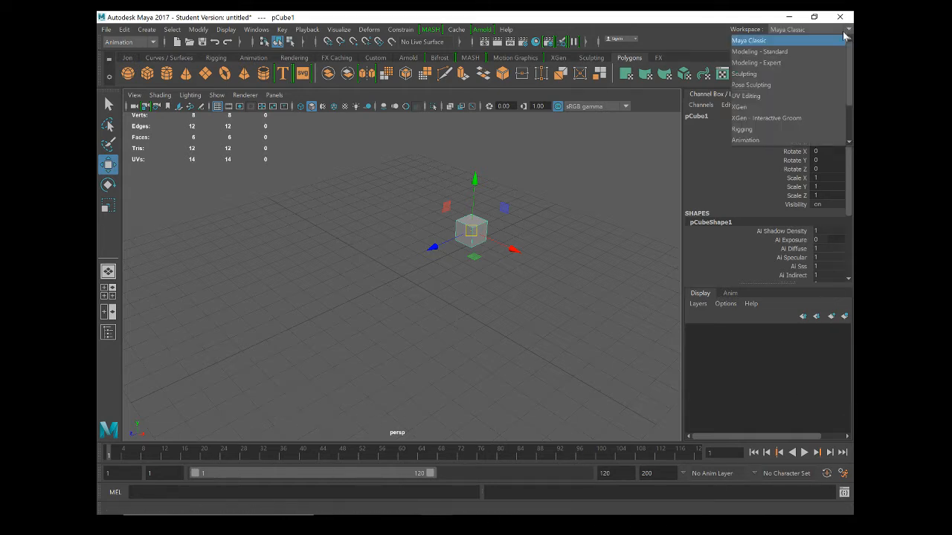
{"action": "left_click", "coordinate": [771, 41]}
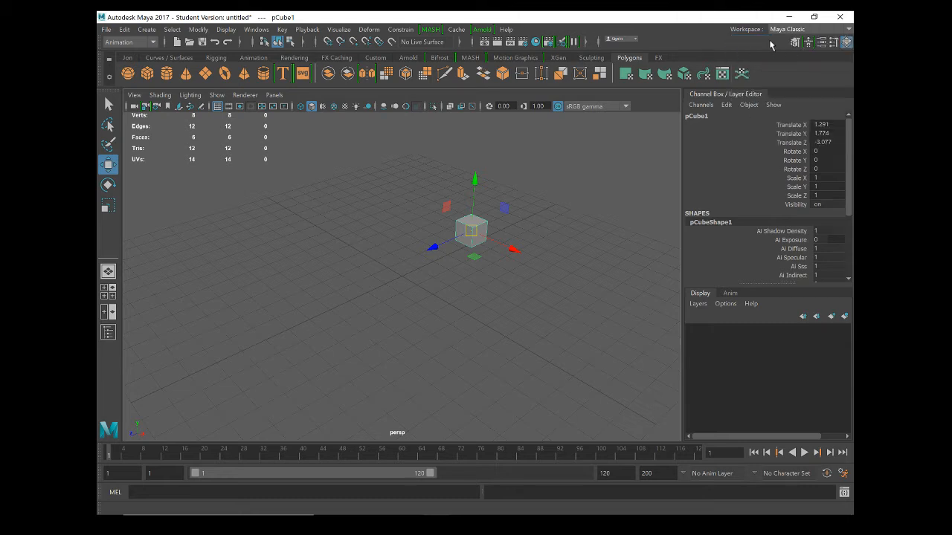
{"action": "left_click", "coordinate": [840, 30]}
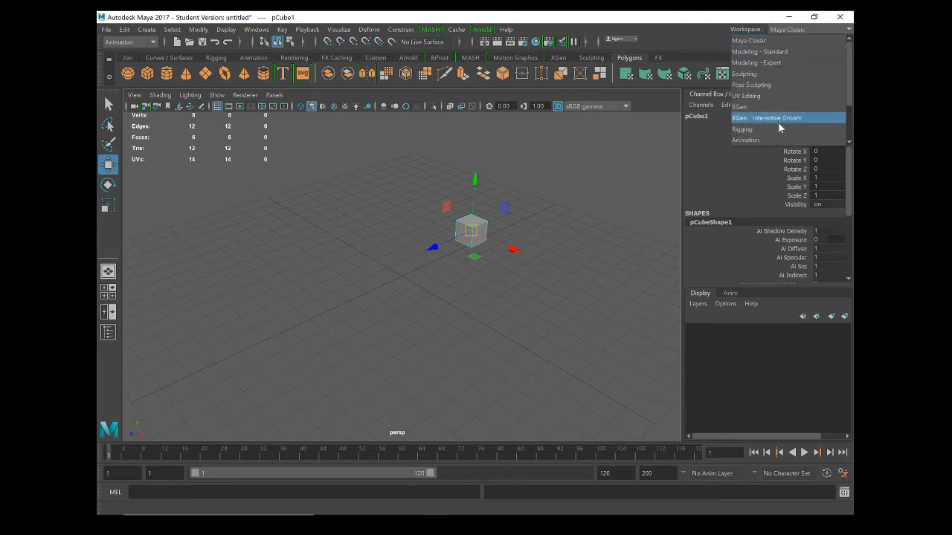
{"action": "left_click", "coordinate": [775, 141]}
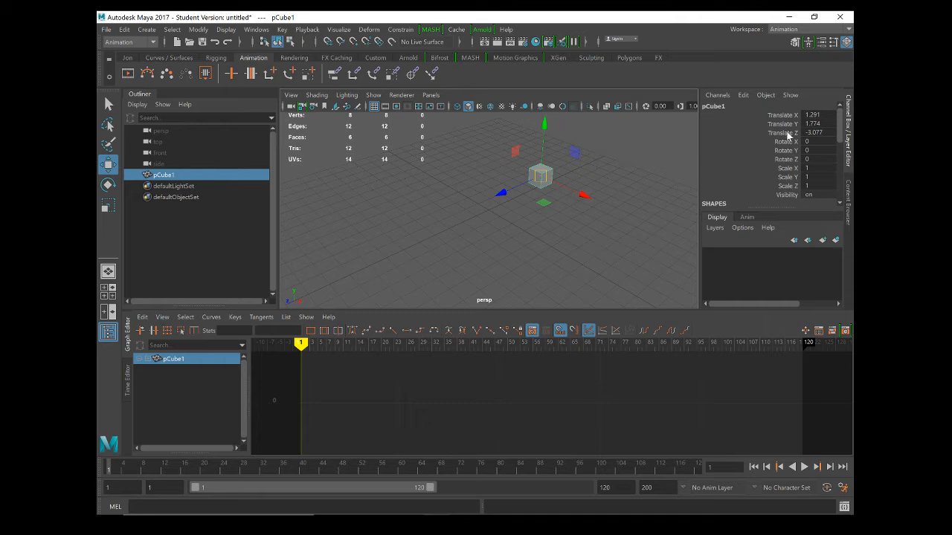
{"action": "left_click", "coordinate": [803, 30]}
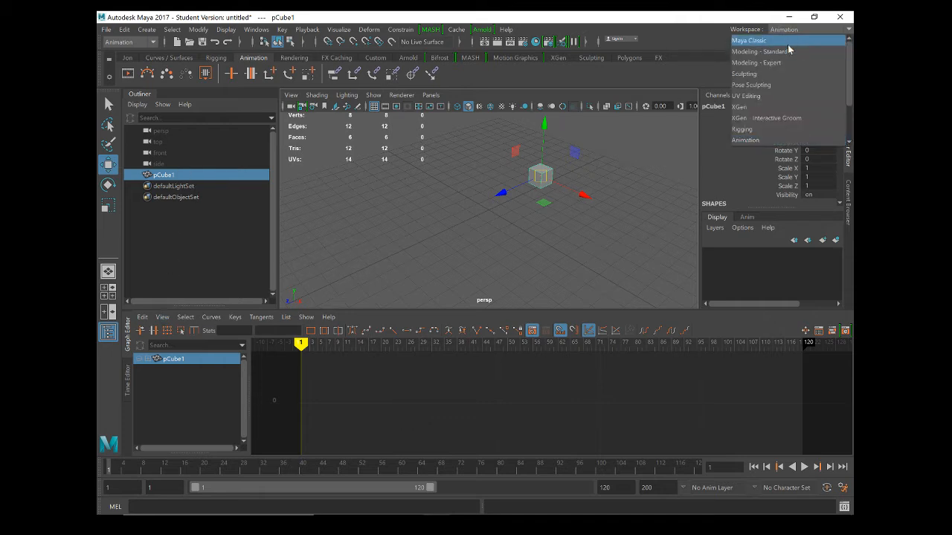
{"action": "left_click", "coordinate": [793, 31]}
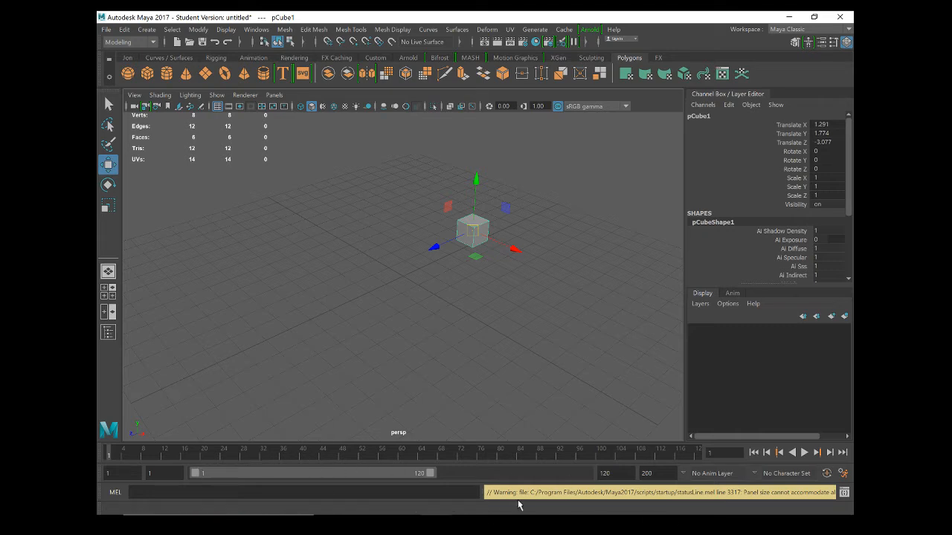
Shift the visible playback range to frames 81–200 and scrub the current time to frame 167
{"action": "left_click_drag", "start_coordinate": [359, 471], "coordinate": [269, 472]}
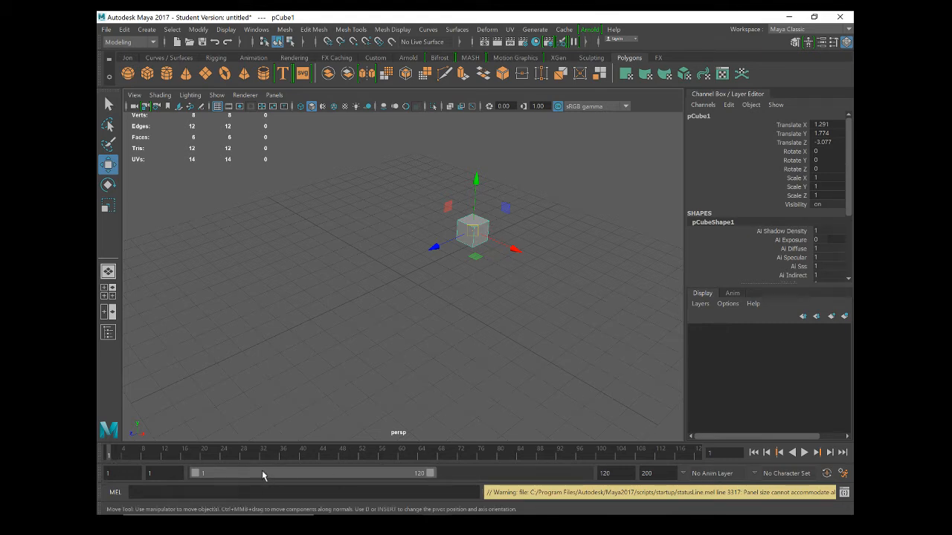
{"action": "left_click_drag", "start_coordinate": [262, 470], "coordinate": [99, 459]}
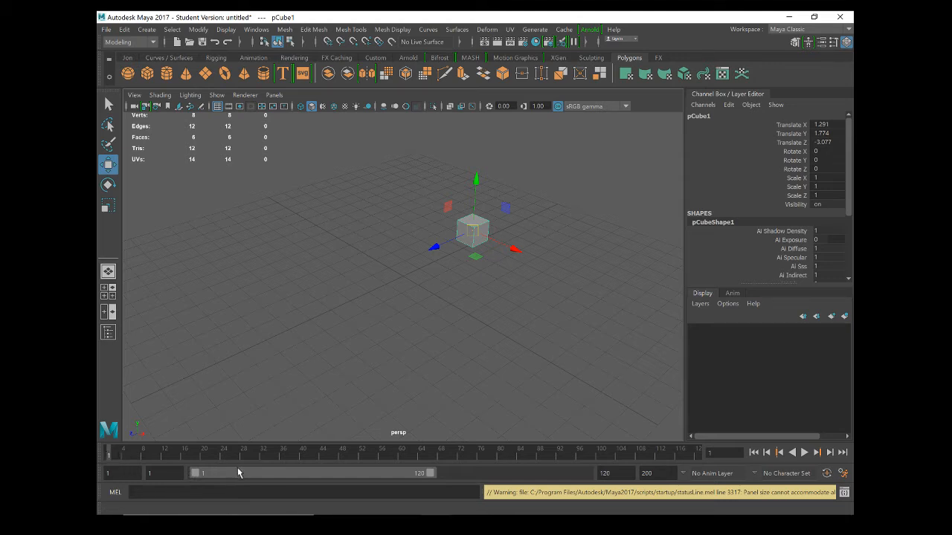
{"action": "mouse_move", "coordinate": [238, 470]}
{"action": "left_mouse_down"}
{"action": "mouse_move", "coordinate": [316, 481]}
{"action": "mouse_move", "coordinate": [493, 459]}
{"action": "mouse_move", "coordinate": [661, 459]}
{"action": "left_mouse_up"}
{"action": "left_click", "coordinate": [374, 458]}
{"action": "left_click_drag", "start_coordinate": [478, 477], "coordinate": [611, 488]}
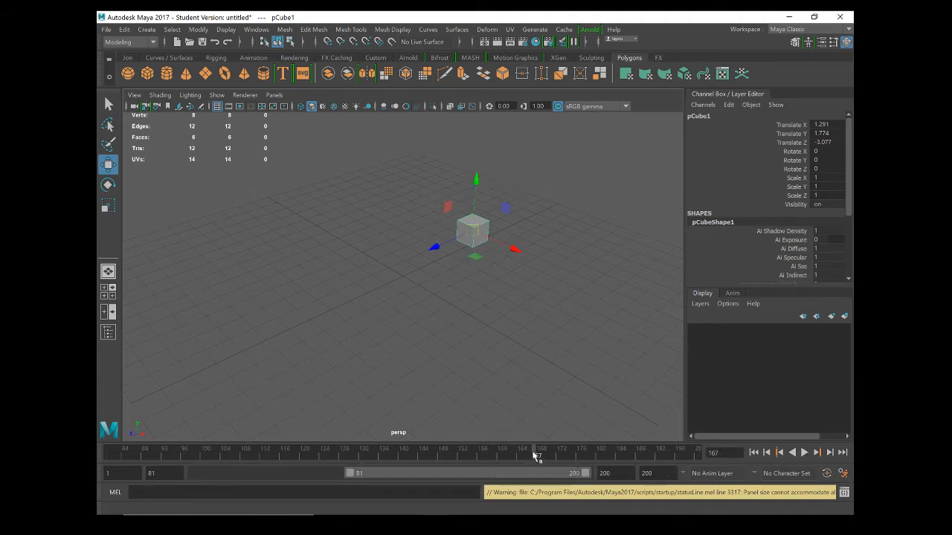
Slide the playback range back to frames 1–120 and return the current time to frame 1
{"action": "mouse_move", "coordinate": [536, 455]}
{"action": "left_mouse_down"}
{"action": "mouse_move", "coordinate": [609, 453]}
{"action": "mouse_move", "coordinate": [702, 471]}
{"action": "mouse_move", "coordinate": [542, 457]}
{"action": "mouse_move", "coordinate": [304, 455]}
{"action": "left_mouse_up"}
{"action": "mouse_move", "coordinate": [410, 480]}
{"action": "left_mouse_down"}
{"action": "mouse_move", "coordinate": [285, 465]}
{"action": "mouse_move", "coordinate": [485, 472]}
{"action": "mouse_move", "coordinate": [461, 456]}
{"action": "mouse_move", "coordinate": [246, 452]}
{"action": "mouse_move", "coordinate": [378, 477]}
{"action": "mouse_move", "coordinate": [347, 476]}
{"action": "left_mouse_up"}
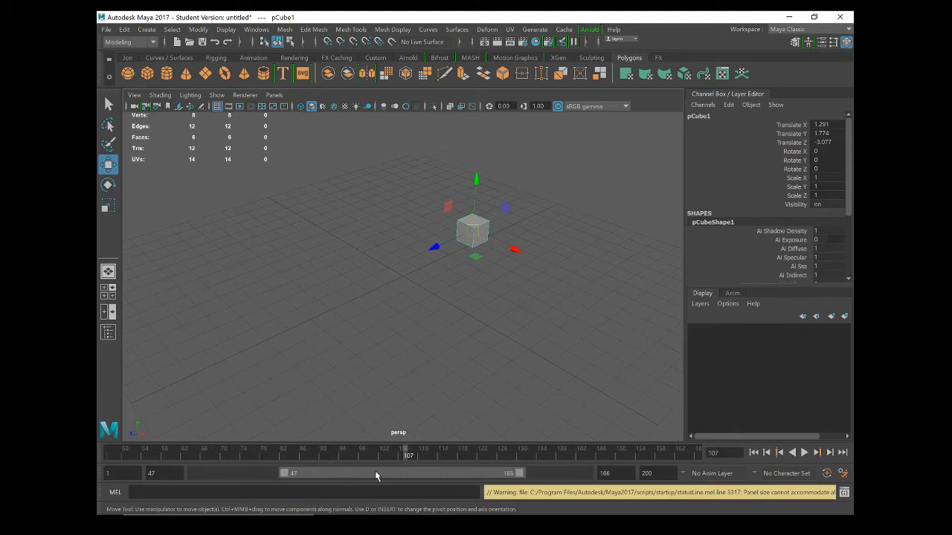
{"action": "left_click_drag", "start_coordinate": [406, 454], "coordinate": [132, 452]}
{"action": "left_click_drag", "start_coordinate": [329, 475], "coordinate": [174, 465]}
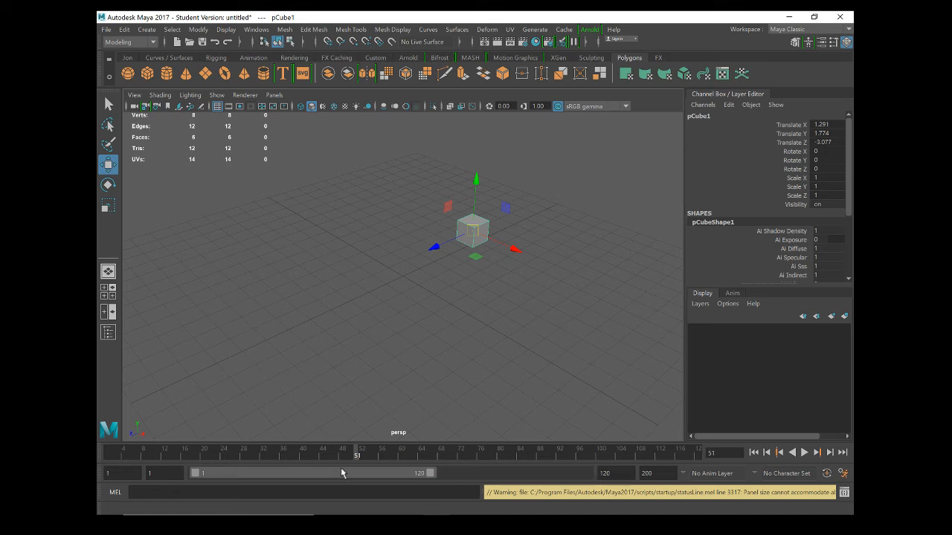
{"action": "mouse_move", "coordinate": [360, 459]}
{"action": "left_mouse_down"}
{"action": "mouse_move", "coordinate": [111, 455]}
{"action": "mouse_move", "coordinate": [699, 459]}
{"action": "mouse_move", "coordinate": [105, 458]}
{"action": "mouse_move", "coordinate": [127, 452]}
{"action": "mouse_move", "coordinate": [141, 464]}
{"action": "mouse_move", "coordinate": [117, 473]}
{"action": "mouse_move", "coordinate": [179, 473]}
{"action": "mouse_move", "coordinate": [116, 456]}
{"action": "mouse_move", "coordinate": [214, 457]}
{"action": "mouse_move", "coordinate": [128, 454]}
{"action": "mouse_move", "coordinate": [600, 470]}
{"action": "mouse_move", "coordinate": [116, 450]}
{"action": "mouse_move", "coordinate": [98, 441]}
{"action": "left_mouse_up"}
{"action": "mouse_move", "coordinate": [222, 474]}
{"action": "left_mouse_down"}
{"action": "mouse_move", "coordinate": [300, 474]}
{"action": "mouse_move", "coordinate": [98, 460]}
{"action": "left_mouse_up"}
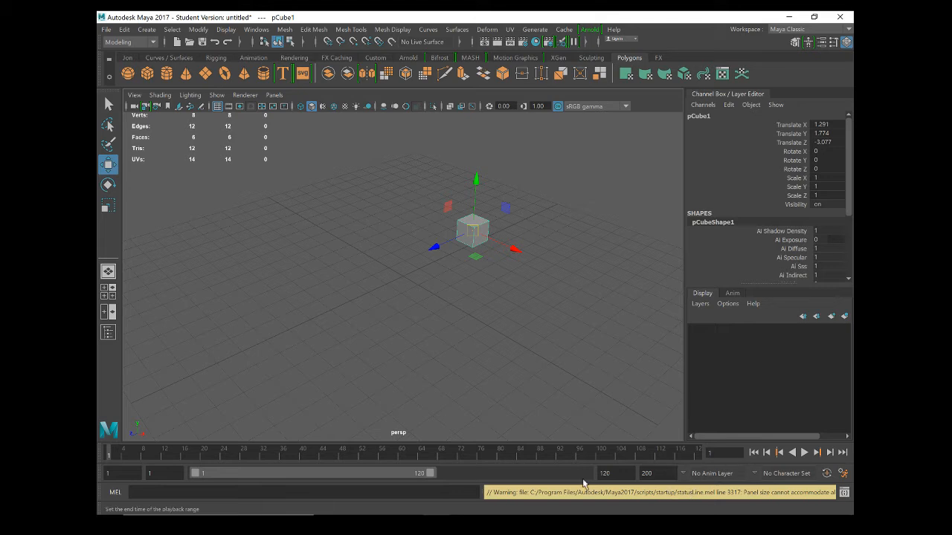
Set the animation end time to frame 500
{"action": "left_click_drag", "start_coordinate": [319, 471], "coordinate": [311, 475]}
{"action": "left_click_drag", "start_coordinate": [456, 491], "coordinate": [264, 460]}
{"action": "mouse_move", "coordinate": [257, 473]}
{"action": "left_mouse_down"}
{"action": "mouse_move", "coordinate": [502, 473]}
{"action": "mouse_move", "coordinate": [257, 475]}
{"action": "left_mouse_up"}
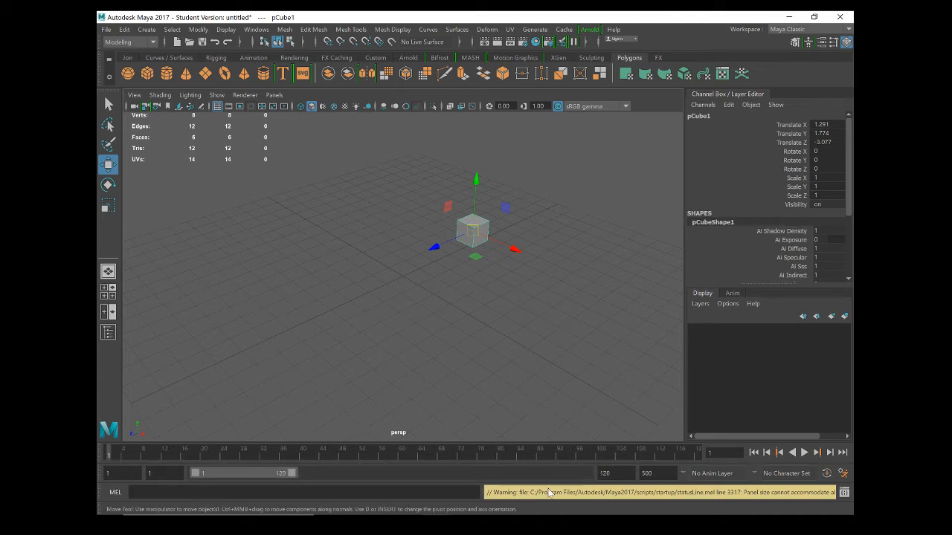
Check the Time Slider preferences, including the playback speed, and save them
{"action": "left_click", "coordinate": [843, 474]}
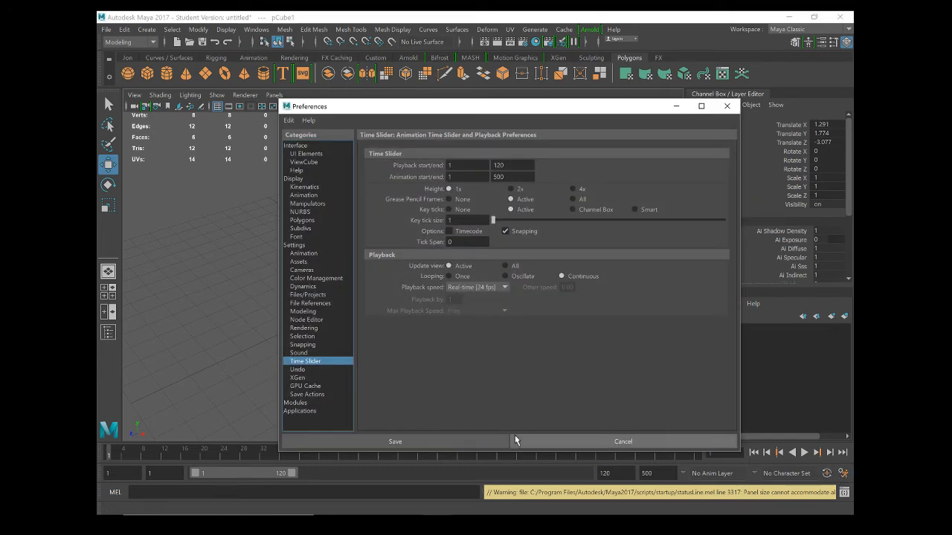
{"action": "left_click", "coordinate": [425, 442]}
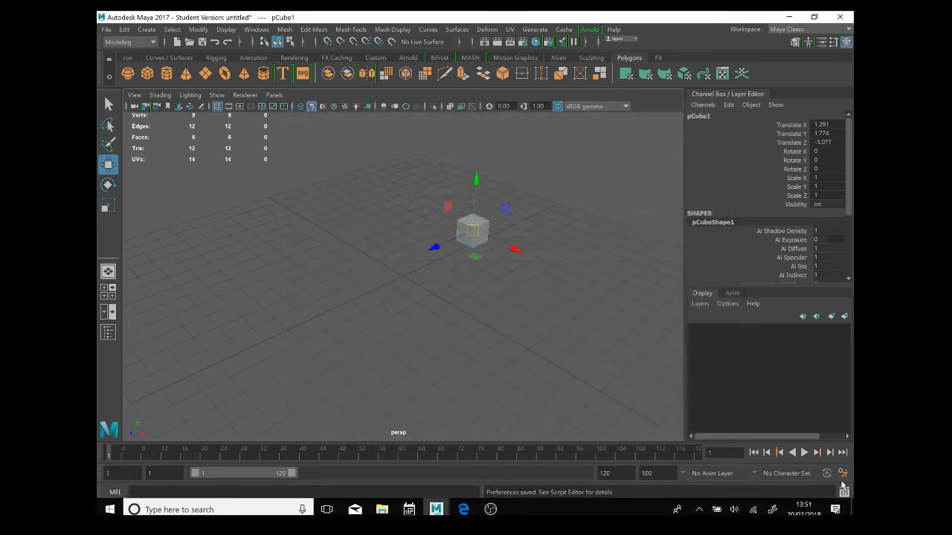
{"action": "left_click", "coordinate": [843, 474]}
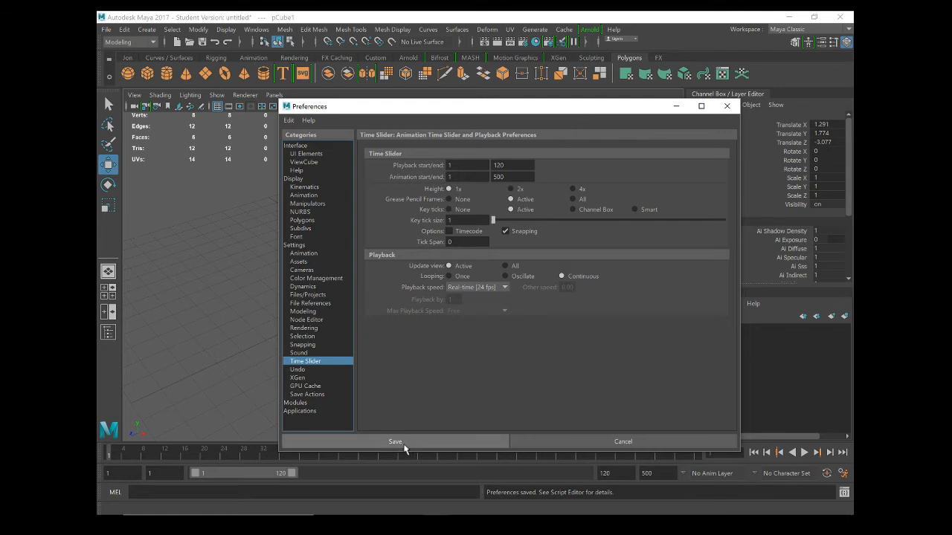
{"action": "left_click", "coordinate": [433, 439]}
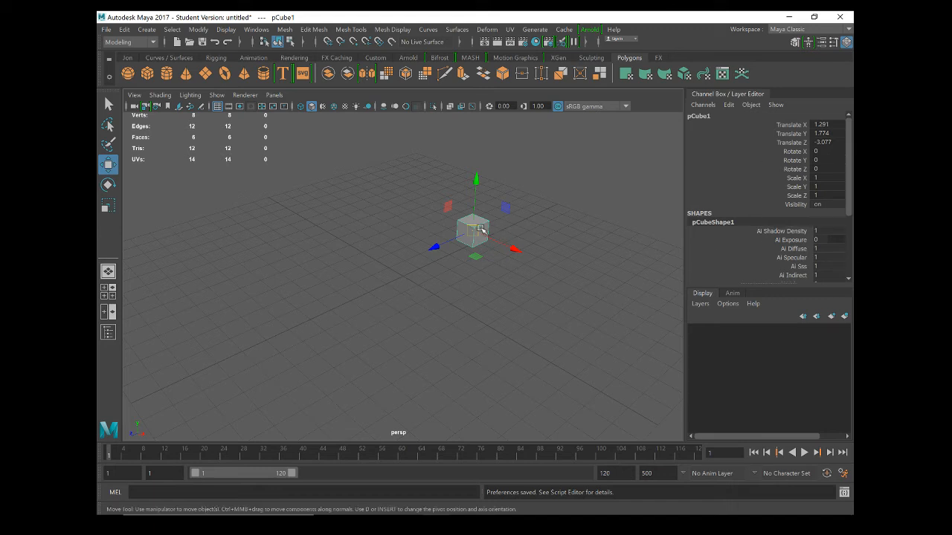
Move the cube freely to about X 0.94, Y 1.22, Z -2.18
{"action": "left_click_drag", "start_coordinate": [481, 230], "coordinate": [455, 243]}
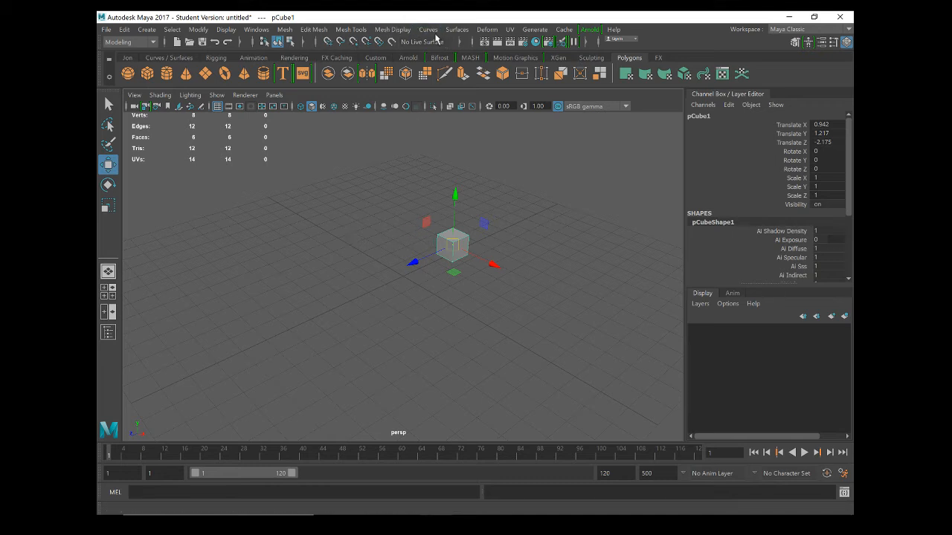
Switch to the Animation menu set and set a key on the cube at frame 1
{"action": "left_click", "coordinate": [429, 30]}
{"action": "left_click", "coordinate": [429, 31]}
{"action": "left_click", "coordinate": [313, 30]}
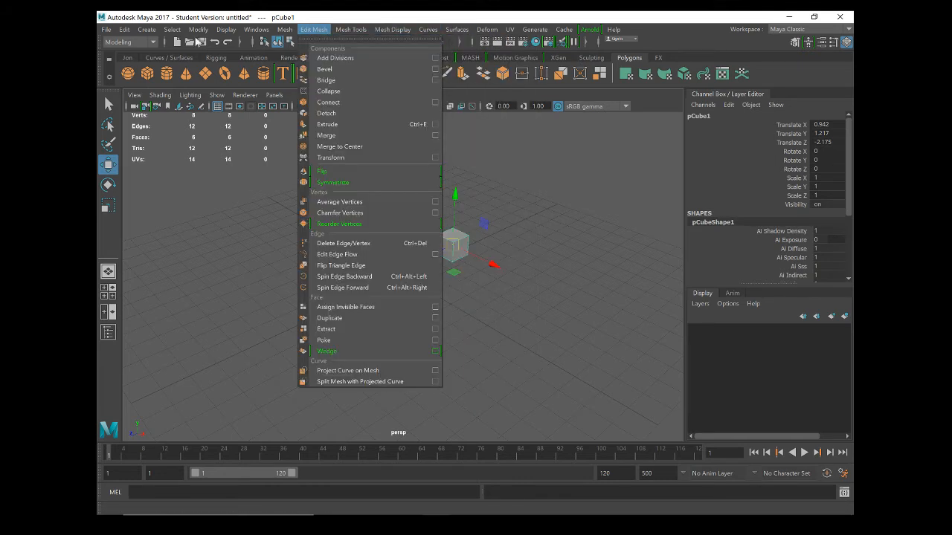
{"action": "left_click", "coordinate": [134, 41]}
{"action": "left_click", "coordinate": [123, 77]}
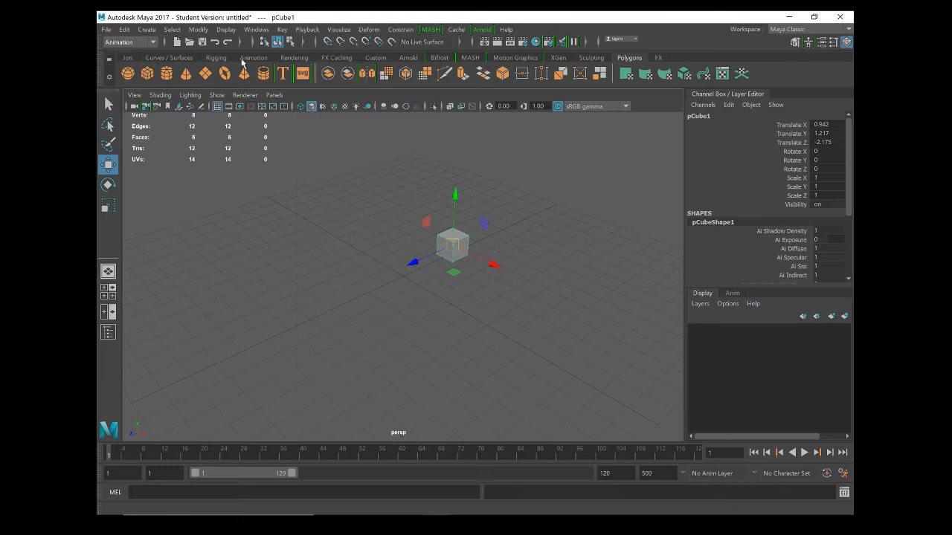
{"action": "left_click", "coordinate": [282, 30]}
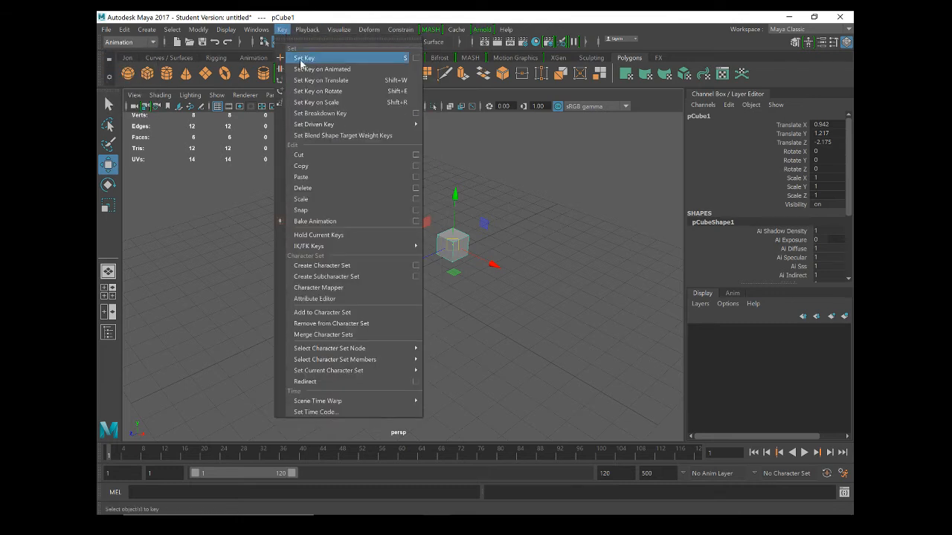
{"action": "left_click", "coordinate": [304, 59]}
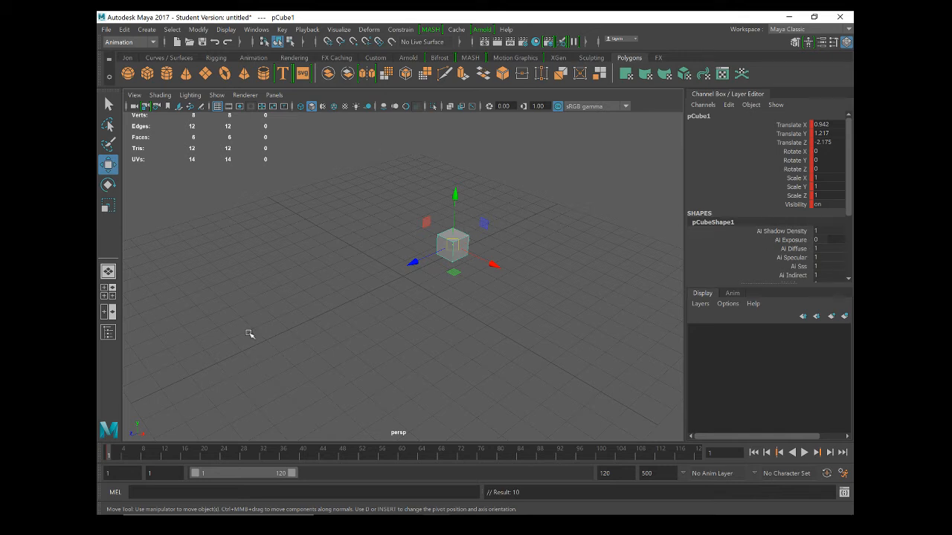
At frame 24, move the cube freely to about X -4.78, Y -0.20, Z 5.52 and set a key
{"action": "left_click_drag", "start_coordinate": [125, 460], "coordinate": [224, 457]}
{"action": "left_click_drag", "start_coordinate": [456, 250], "coordinate": [244, 286]}
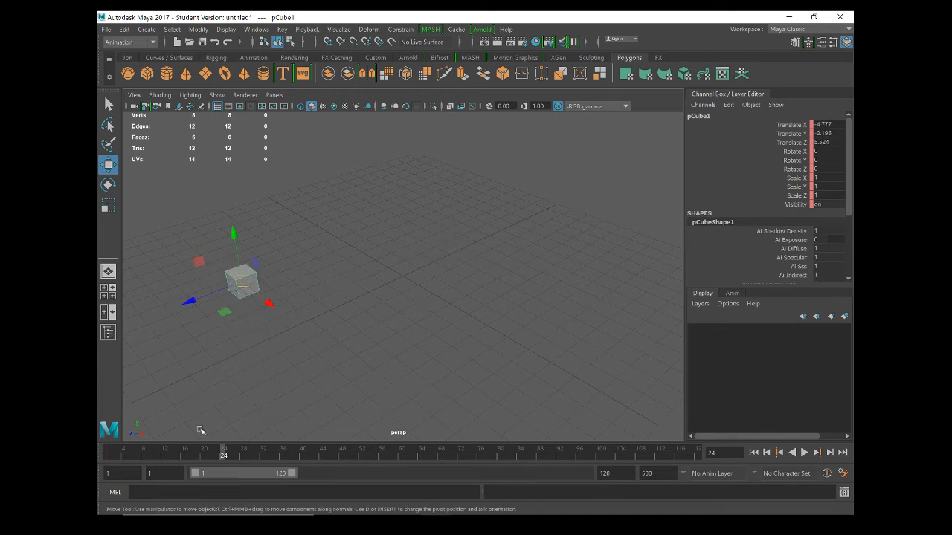
{"action": "left_click", "coordinate": [282, 29]}
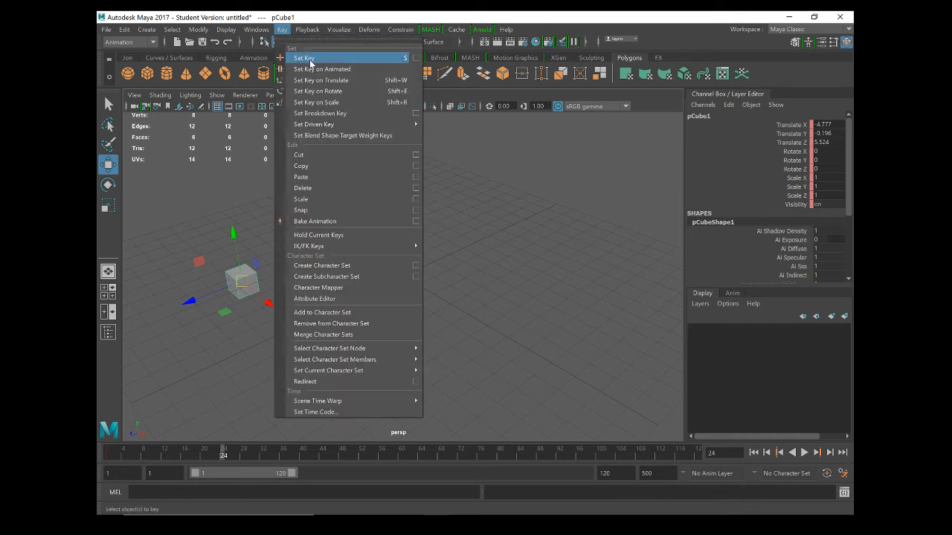
{"action": "left_click", "coordinate": [308, 60]}
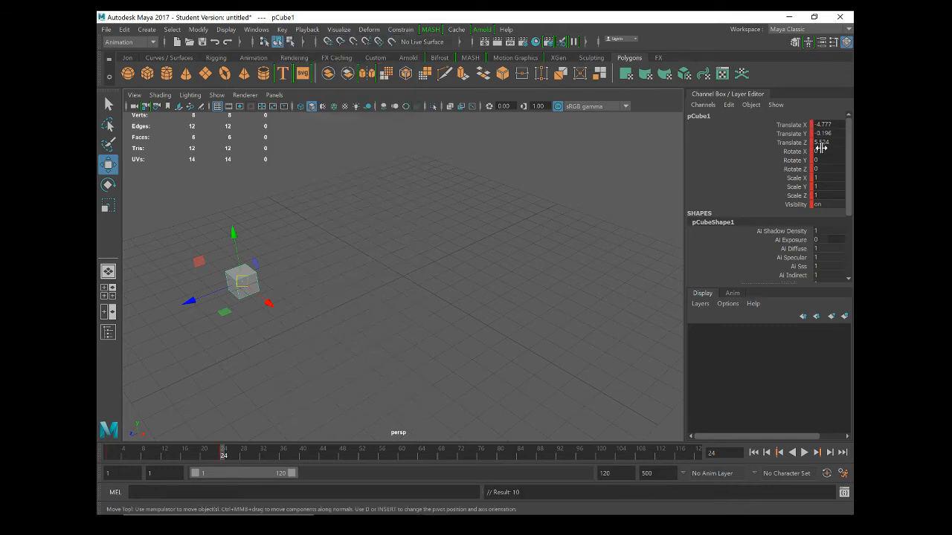
Play back and scrub through the cube's motion between the keys at frames 1 and 24
{"action": "key", "text": "alt+v"}
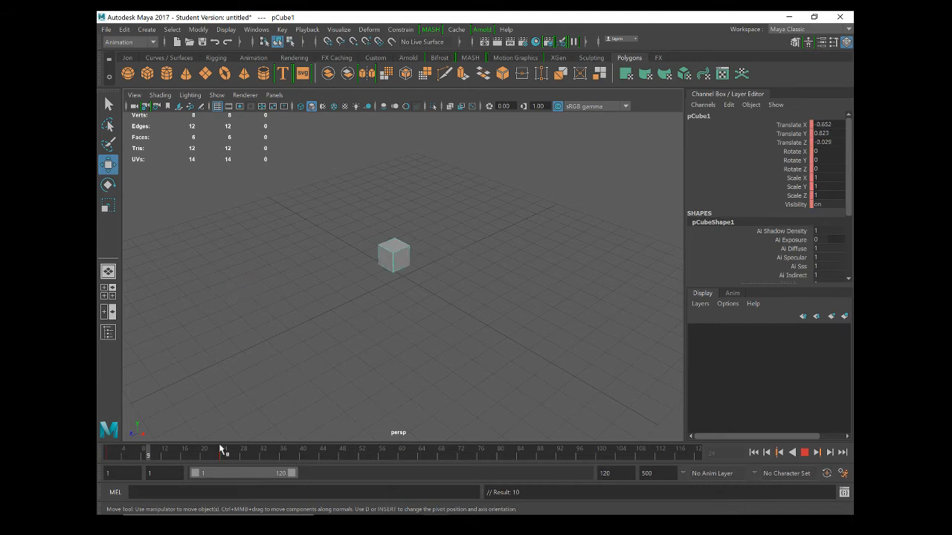
{"action": "left_click_drag", "start_coordinate": [118, 456], "coordinate": [139, 455]}
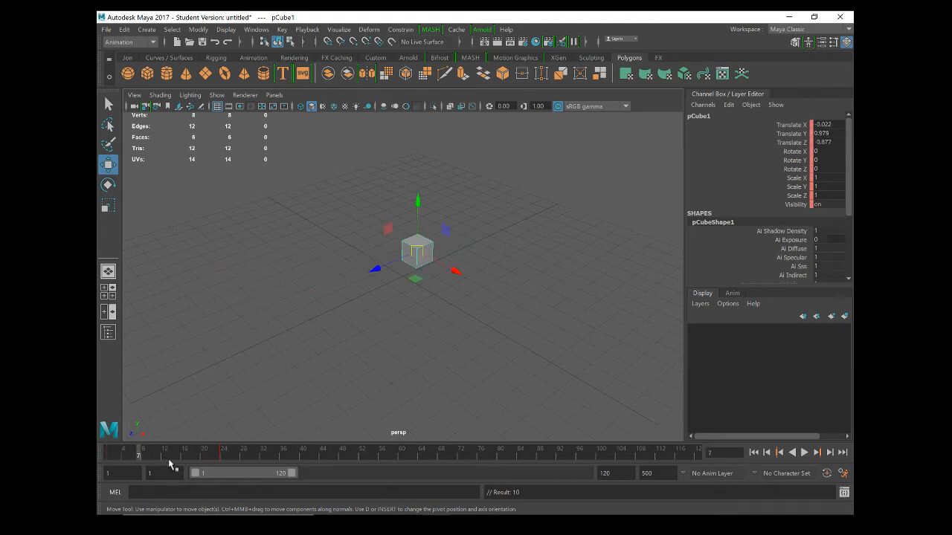
{"action": "key", "text": "alt+v"}
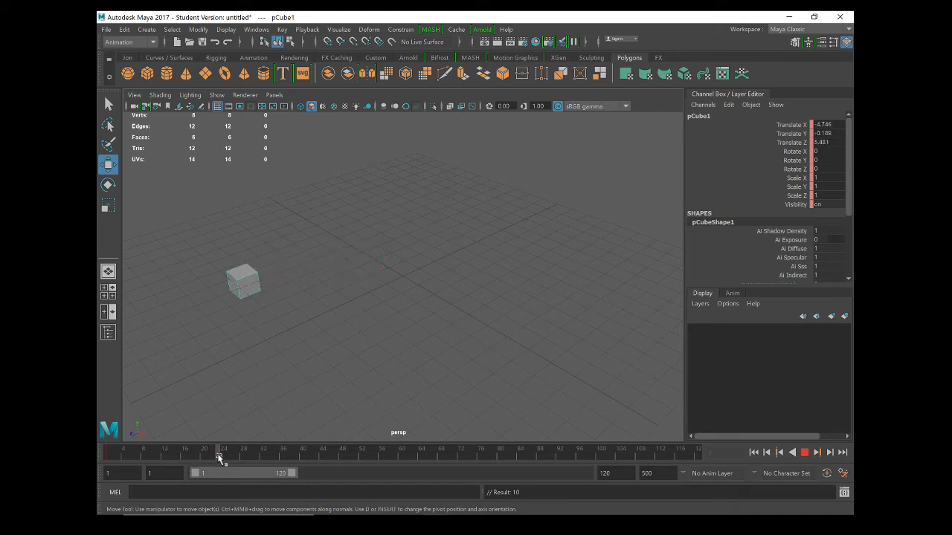
At frame 63, move the cube to about X 5.17, Y 1.79, Z 5.52 and scale it uniformly to about 3.69
{"action": "mouse_move", "coordinate": [220, 459]}
{"action": "left_mouse_down"}
{"action": "mouse_move", "coordinate": [112, 456]}
{"action": "mouse_move", "coordinate": [418, 455]}
{"action": "left_mouse_up"}
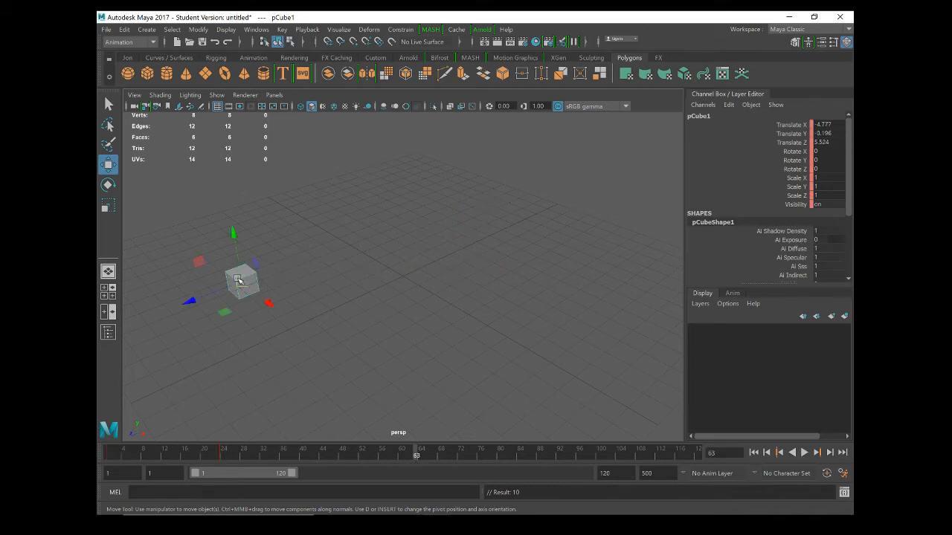
{"action": "left_click_drag", "start_coordinate": [267, 303], "coordinate": [420, 429]}
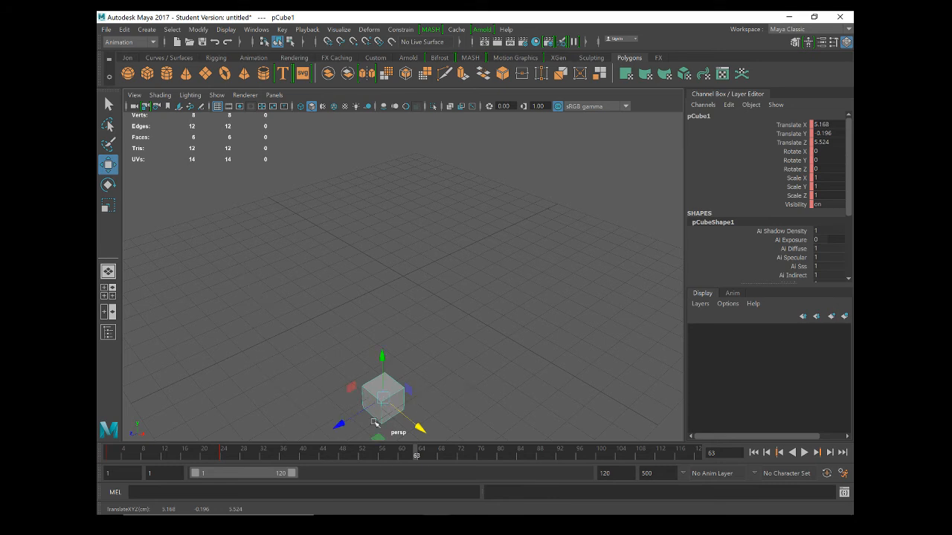
{"action": "key", "text": "r"}
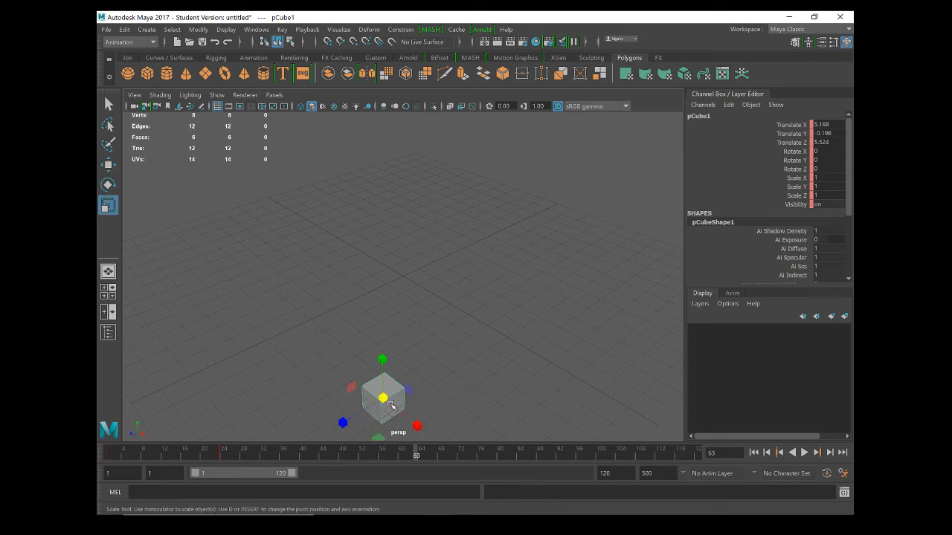
{"action": "left_click_drag", "start_coordinate": [383, 396], "coordinate": [384, 311]}
{"action": "key", "text": "w"}
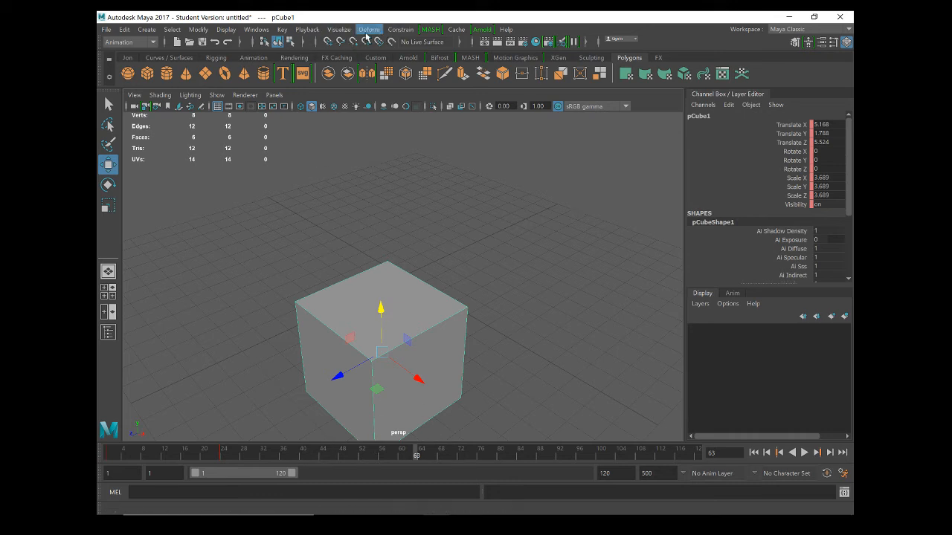
Set a key on the enlarged cube at frame 63
{"action": "left_click", "coordinate": [282, 29]}
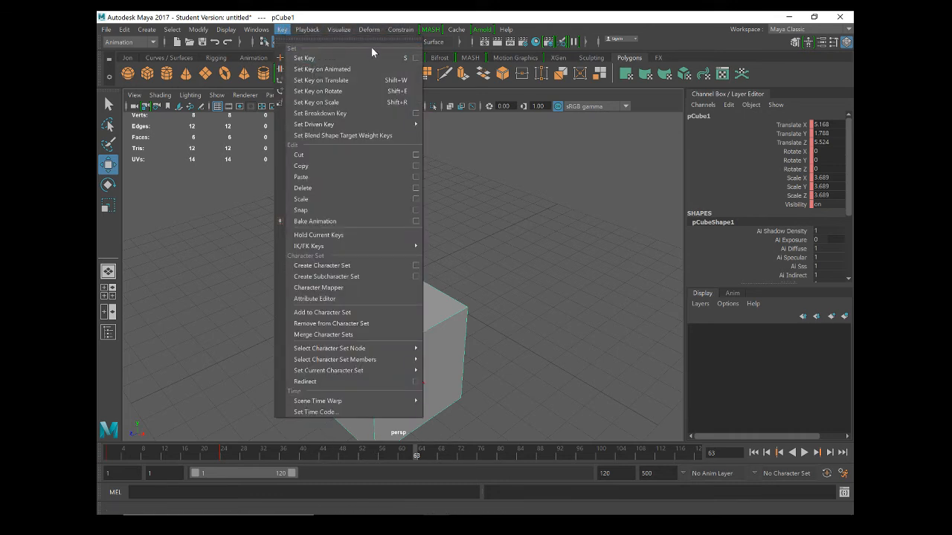
{"action": "left_click", "coordinate": [285, 32]}
{"action": "key", "text": "s"}
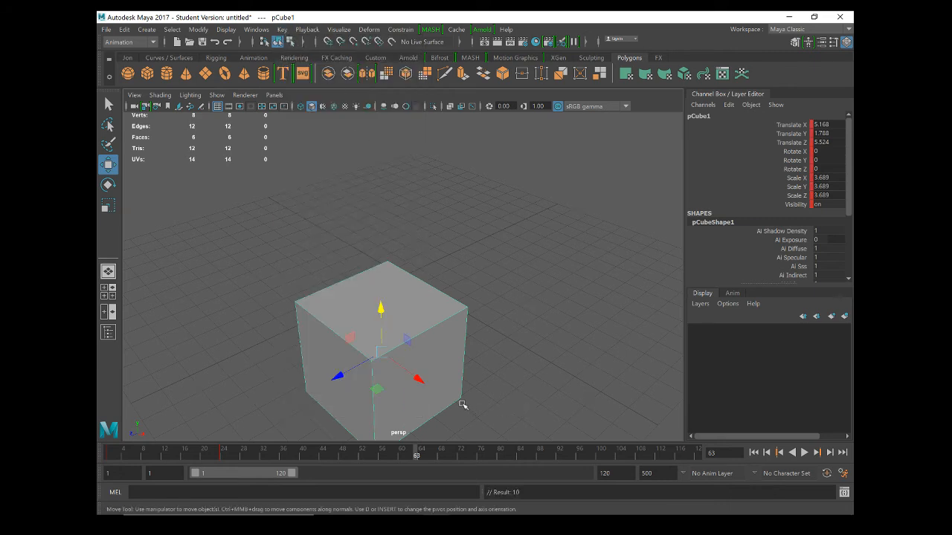
At frame 94, move the cube to about X 11.91, Y 10.22, Z -1.60 and scale it uniformly to about 5.92
{"action": "scroll", "coordinate": [373, 356], "scroll_direction": "down", "scroll_amount": 3}
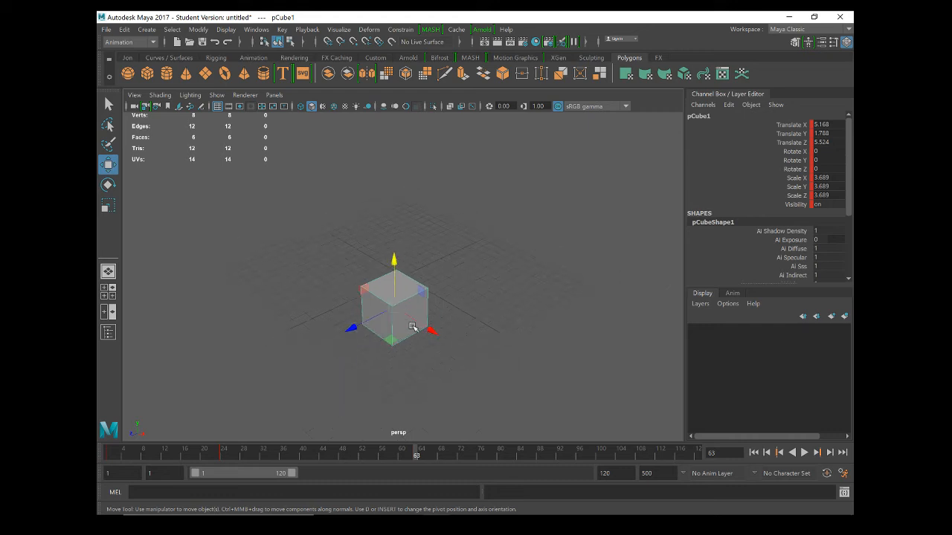
{"action": "scroll", "coordinate": [417, 336], "scroll_direction": "down", "scroll_amount": 2}
{"action": "left_click_drag", "start_coordinate": [449, 450], "coordinate": [569, 459]}
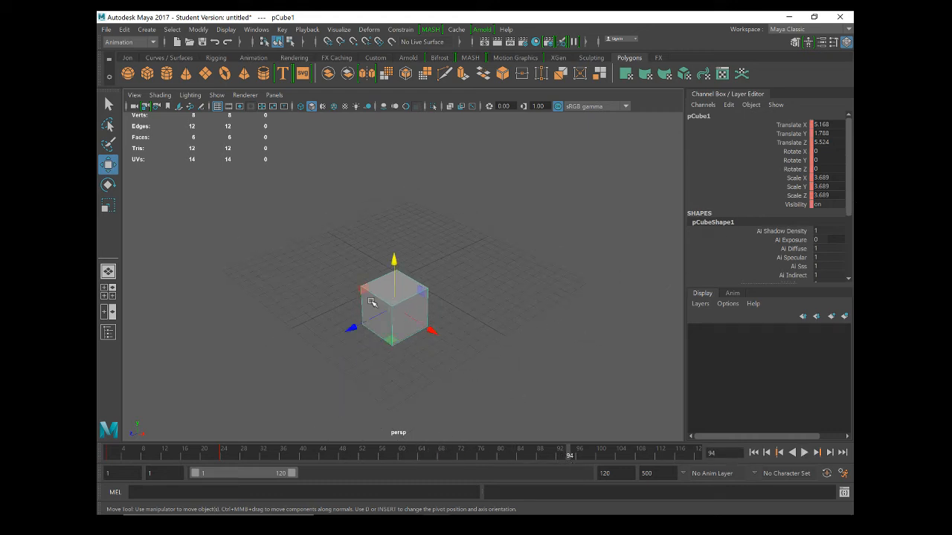
{"action": "left_click_drag", "start_coordinate": [393, 310], "coordinate": [503, 266]}
{"action": "left_click_drag", "start_coordinate": [509, 213], "coordinate": [516, 140]}
{"action": "left_click_drag", "start_coordinate": [393, 205], "coordinate": [531, 215]}
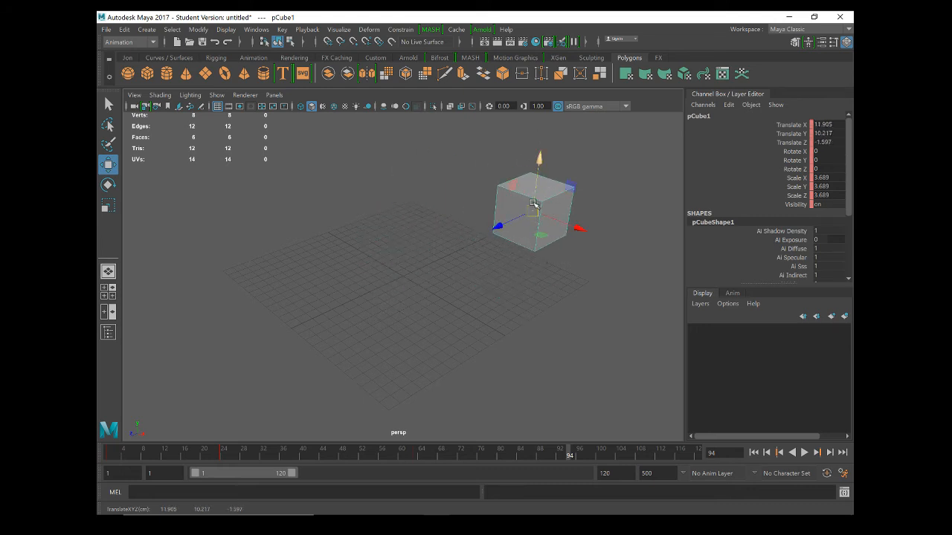
{"action": "key", "text": "r"}
{"action": "left_click_drag", "start_coordinate": [533, 211], "coordinate": [562, 209]}
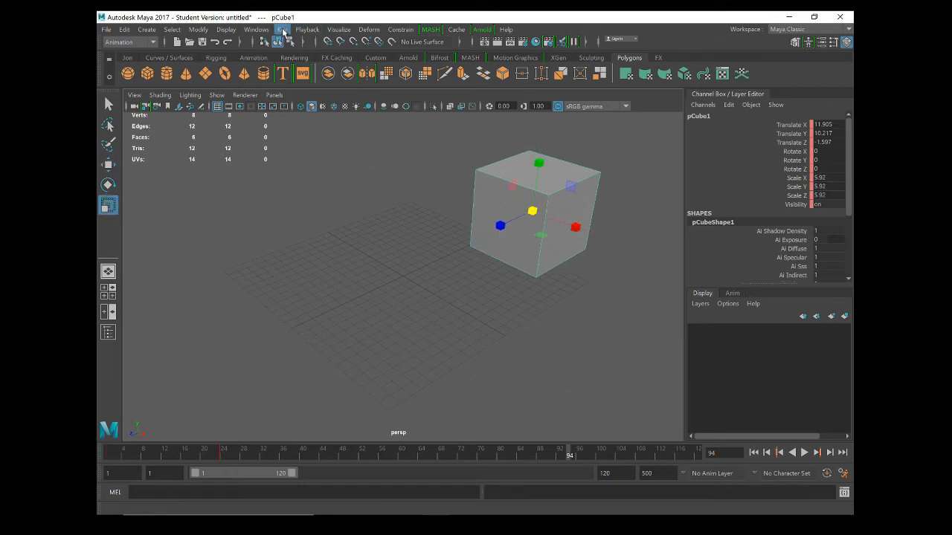
Show the custom shelf and use its Set Key command to key the cube at frame 94
{"action": "left_click", "coordinate": [128, 59]}
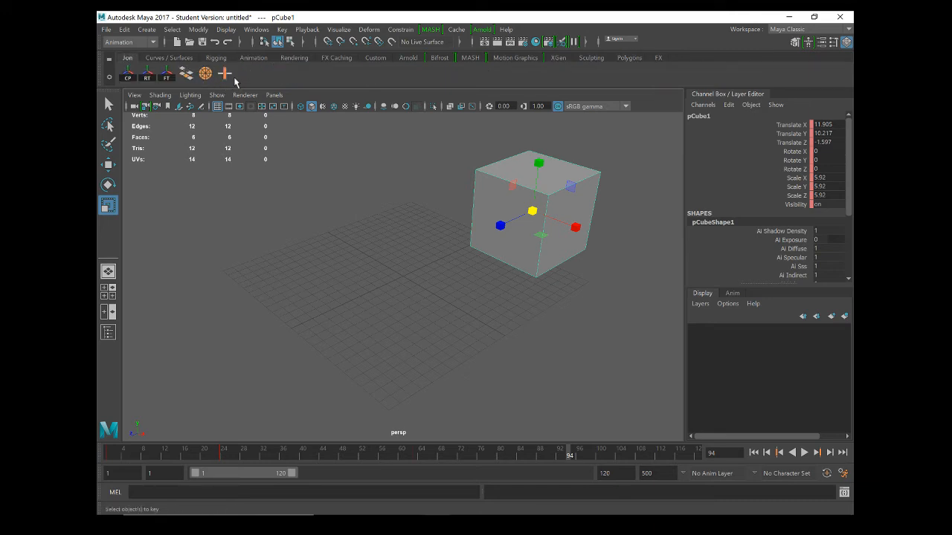
{"action": "left_click", "coordinate": [282, 29]}
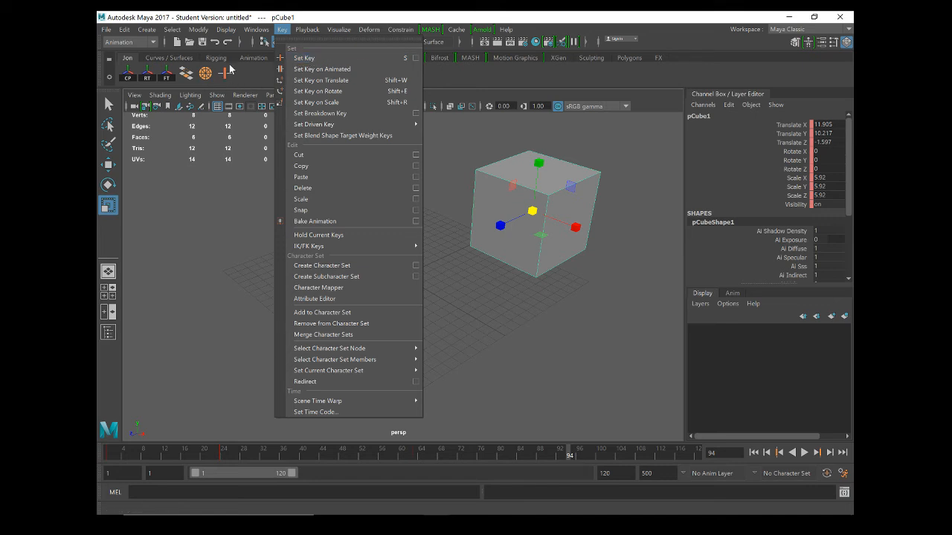
{"action": "left_click", "coordinate": [283, 31]}
{"action": "left_click", "coordinate": [226, 76]}
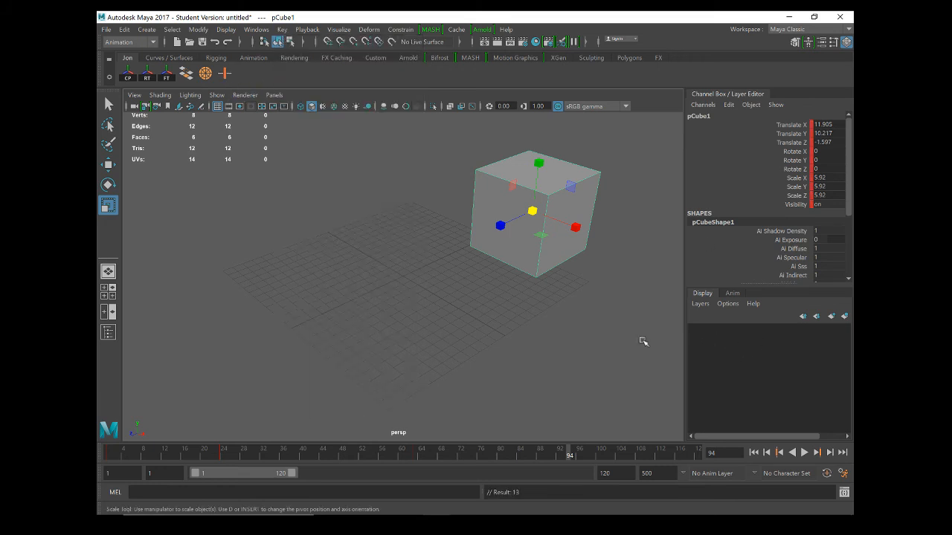
Return to frame 1 and play the cube animation forward, followed by backward playback
{"action": "left_click_drag", "start_coordinate": [570, 453], "coordinate": [98, 394]}
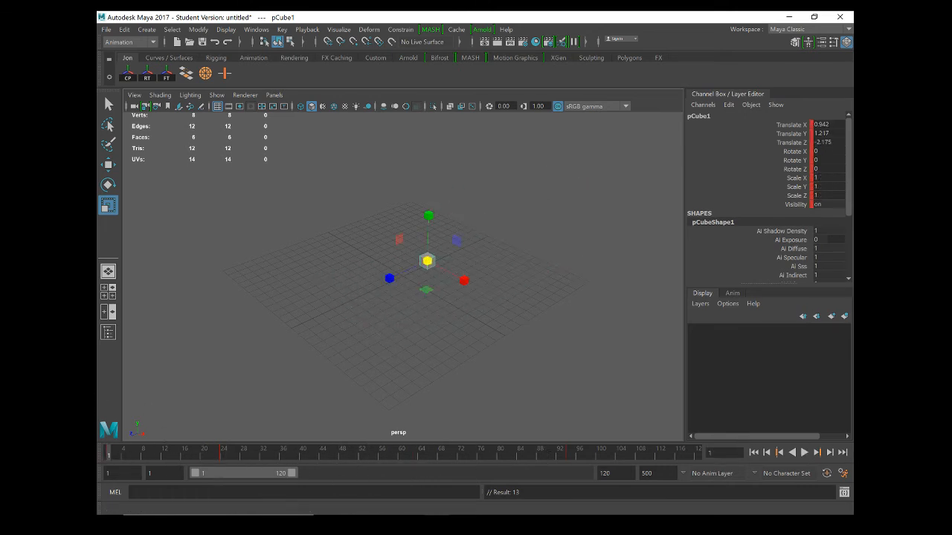
{"action": "left_click", "coordinate": [804, 453]}
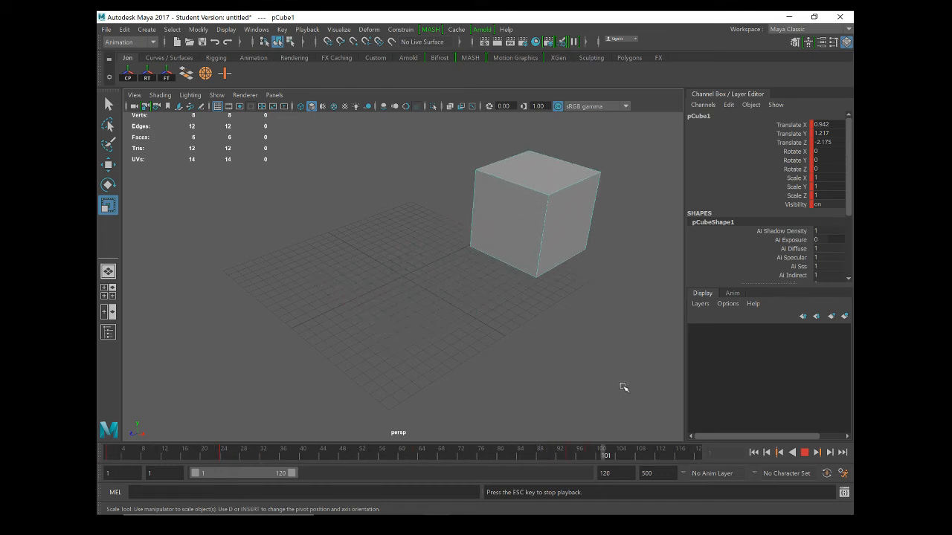
{"action": "left_click", "coordinate": [792, 453]}
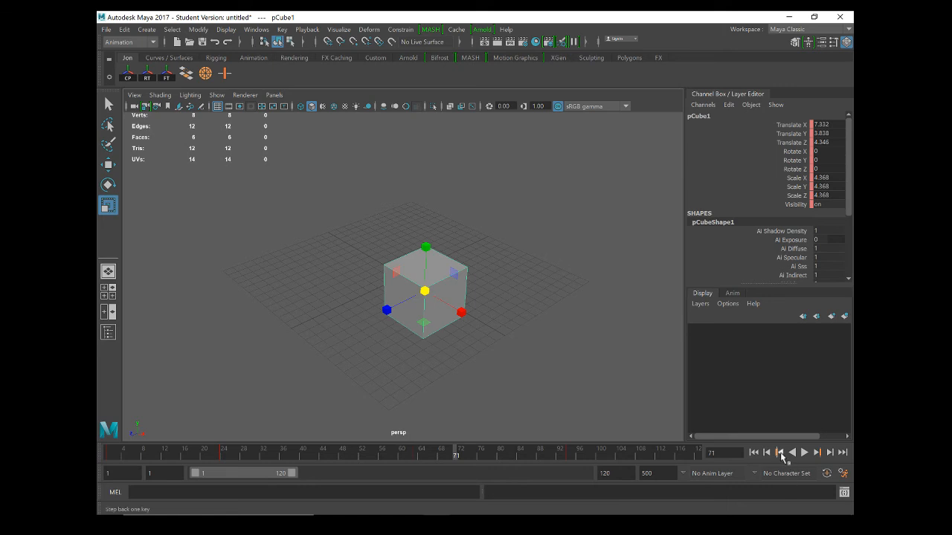
Step back key by key through the cube's animation to frame 1
{"action": "left_click", "coordinate": [780, 453]}
{"action": "left_click", "coordinate": [781, 453]}
{"action": "left_click", "coordinate": [780, 453]}
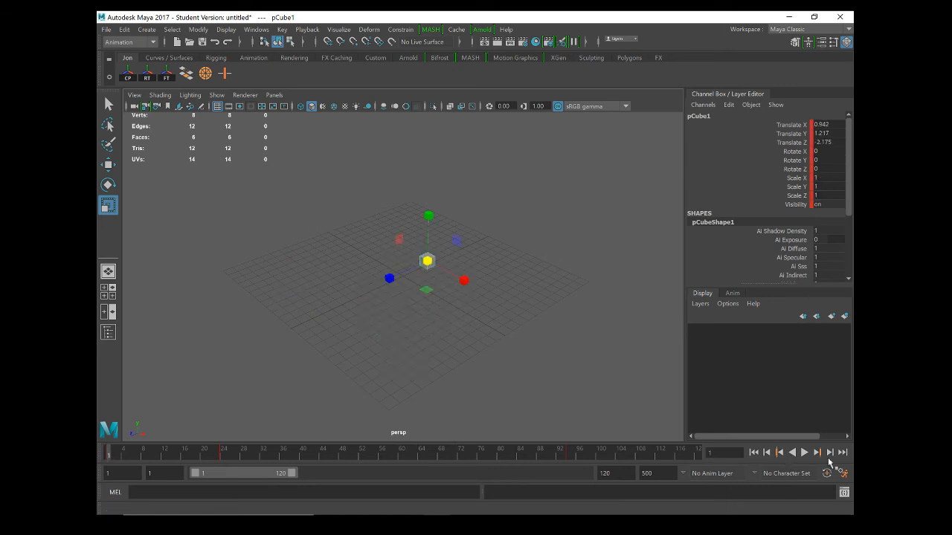
Step forward key by key through the cube's animation, cycling through all its keyframes back to frame 1
{"action": "left_click", "coordinate": [817, 453]}
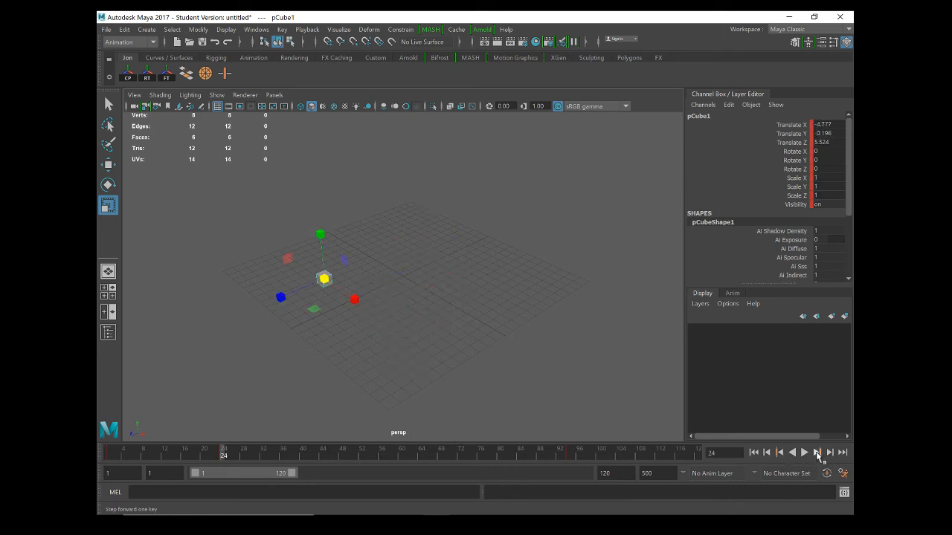
{"action": "left_click", "coordinate": [817, 453]}
{"action": "left_click", "coordinate": [817, 453]}
{"action": "left_click", "coordinate": [817, 453]}
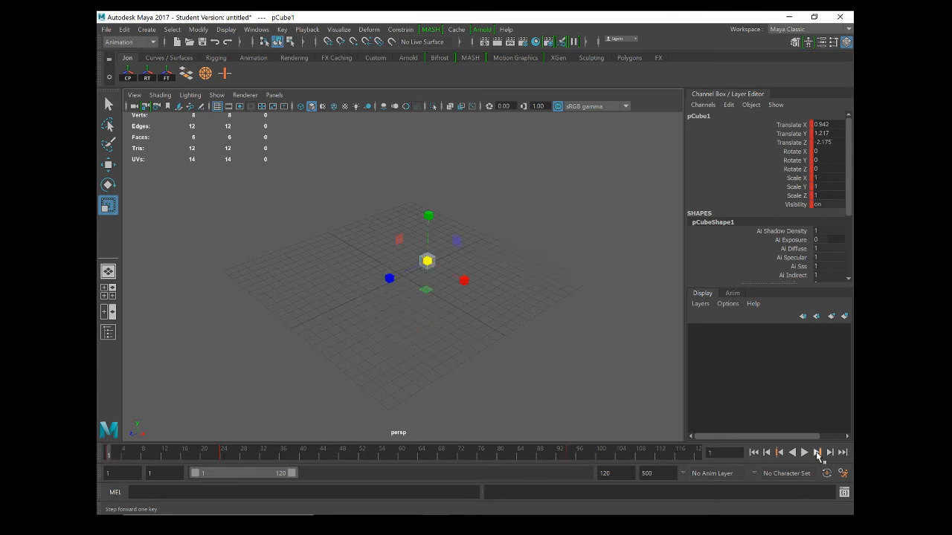
{"action": "left_click", "coordinate": [816, 453]}
{"action": "left_click", "coordinate": [817, 453]}
{"action": "left_click", "coordinate": [817, 453]}
{"action": "left_click", "coordinate": [816, 453]}
{"action": "left_click", "coordinate": [817, 453]}
{"action": "left_click", "coordinate": [816, 453]}
{"action": "left_click", "coordinate": [817, 453]}
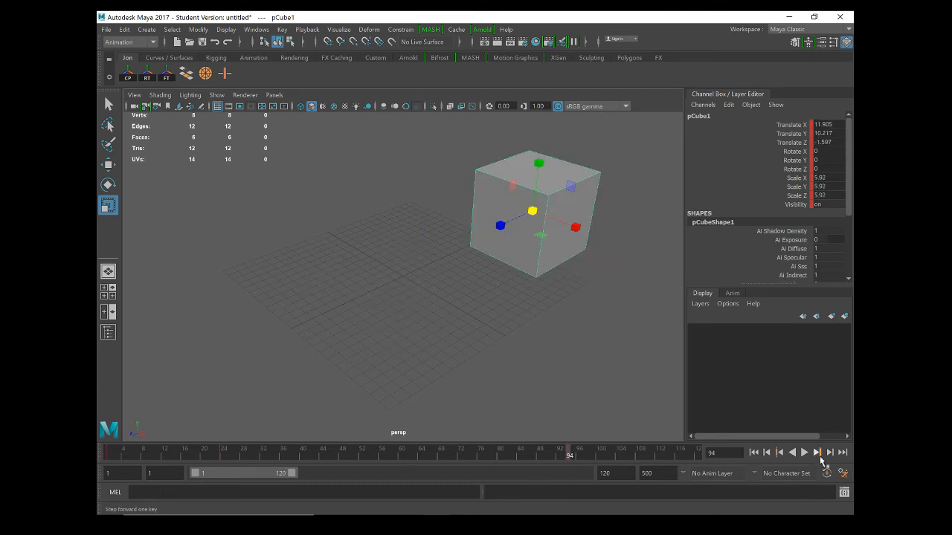
{"action": "left_click", "coordinate": [817, 453]}
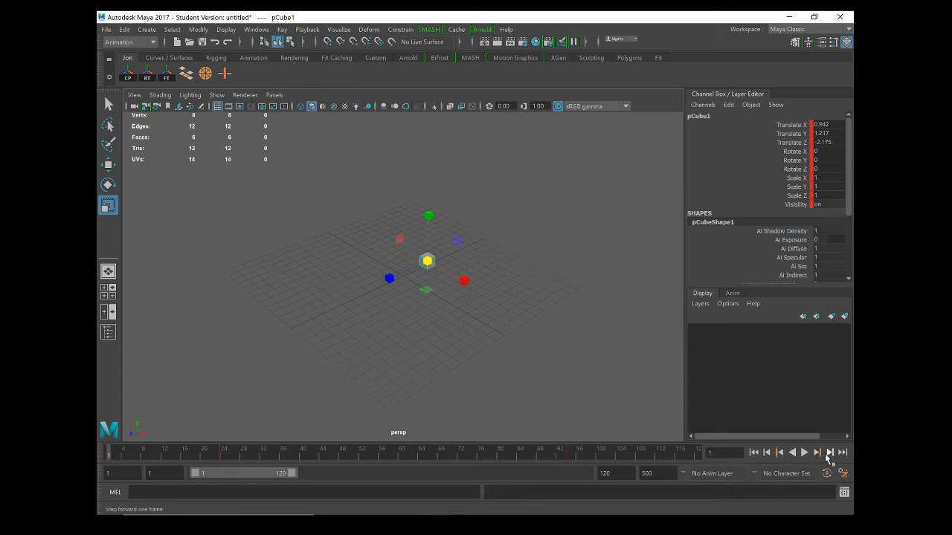
Step forward one frame at a time from frame 1 to about frame 44 to examine the cube's in-between poses
{"action": "left_click", "coordinate": [830, 455]}
{"action": "left_click", "coordinate": [831, 454]}
{"action": "left_click", "coordinate": [831, 455]}
{"action": "left_click", "coordinate": [831, 455]}
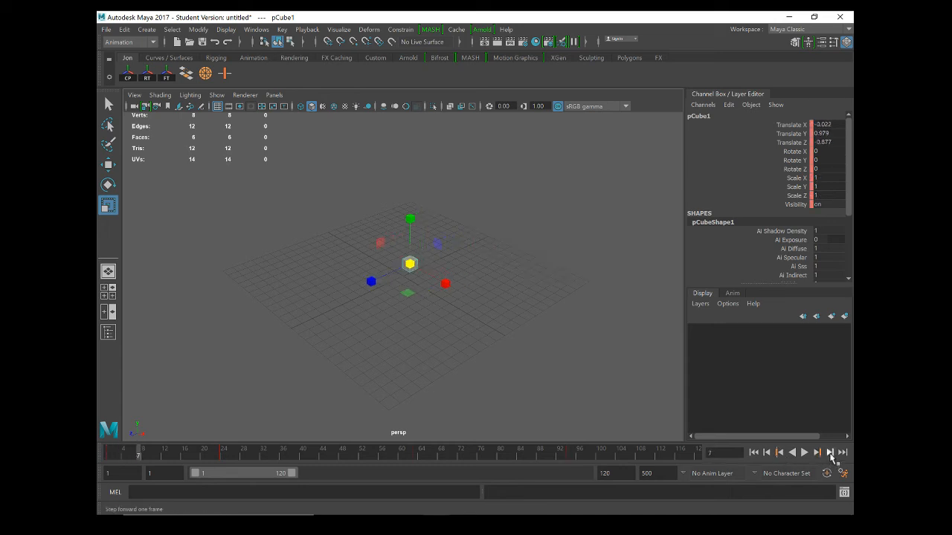
{"action": "left_click", "coordinate": [830, 455]}
{"action": "left_click", "coordinate": [831, 454]}
{"action": "left_click", "coordinate": [830, 455]}
{"action": "left_click", "coordinate": [831, 454]}
{"action": "left_click", "coordinate": [830, 454]}
{"action": "left_click", "coordinate": [831, 455]}
{"action": "left_click", "coordinate": [831, 454]}
{"action": "left_click", "coordinate": [830, 454]}
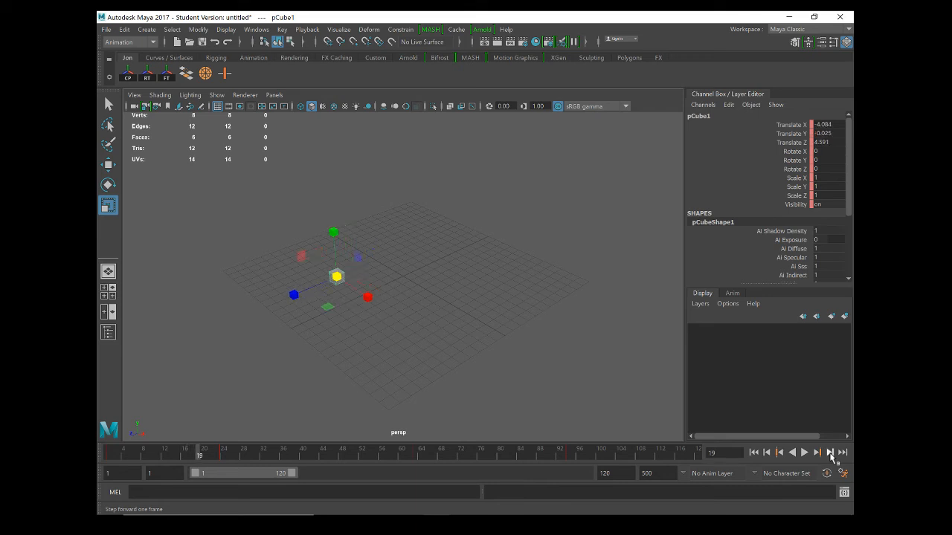
{"action": "left_click", "coordinate": [830, 454]}
{"action": "left_click", "coordinate": [831, 455]}
{"action": "left_click", "coordinate": [831, 455]}
{"action": "left_click", "coordinate": [831, 454]}
{"action": "left_click", "coordinate": [831, 454]}
{"action": "left_click", "coordinate": [831, 454]}
{"action": "left_click", "coordinate": [830, 454]}
{"action": "left_click", "coordinate": [831, 454]}
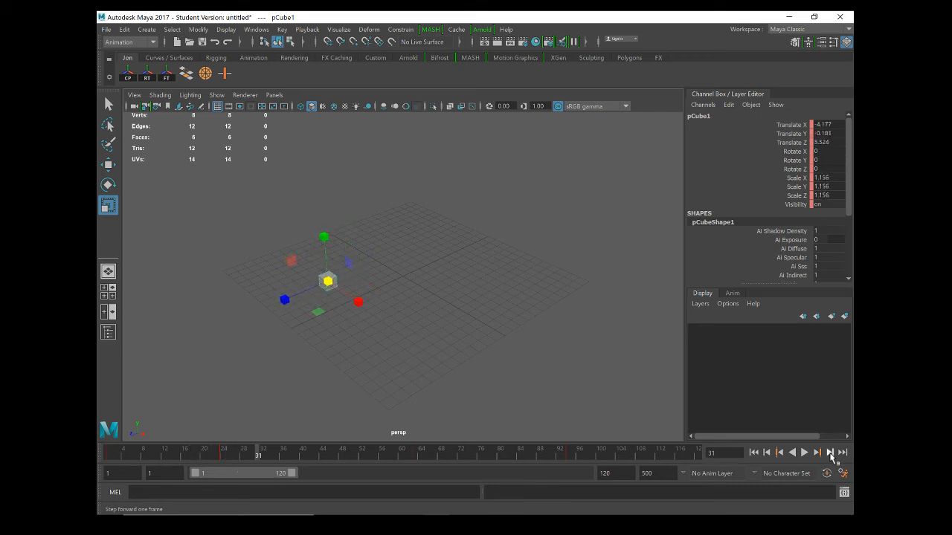
{"action": "left_click", "coordinate": [830, 454]}
{"action": "left_click", "coordinate": [830, 455]}
{"action": "left_click", "coordinate": [831, 454]}
{"action": "left_click", "coordinate": [830, 455]}
{"action": "left_click", "coordinate": [831, 455]}
{"action": "left_click", "coordinate": [831, 454]}
{"action": "left_click", "coordinate": [831, 455]}
{"action": "left_click", "coordinate": [831, 455]}
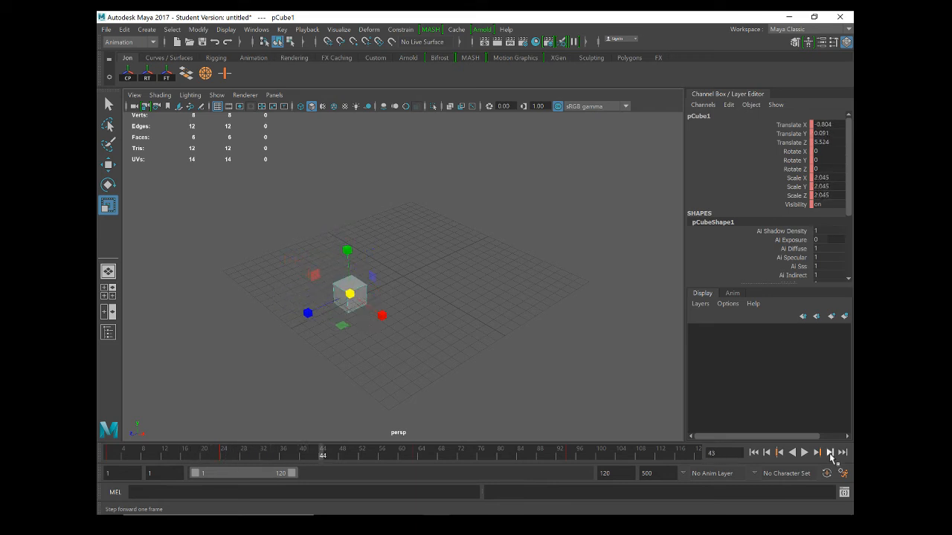
Step forward frame by frame to frame 47, then jump to the end of the playback range and back to its start
{"action": "left_click", "coordinate": [831, 455]}
{"action": "left_click", "coordinate": [831, 455]}
{"action": "left_click", "coordinate": [831, 455]}
{"action": "left_click", "coordinate": [831, 455]}
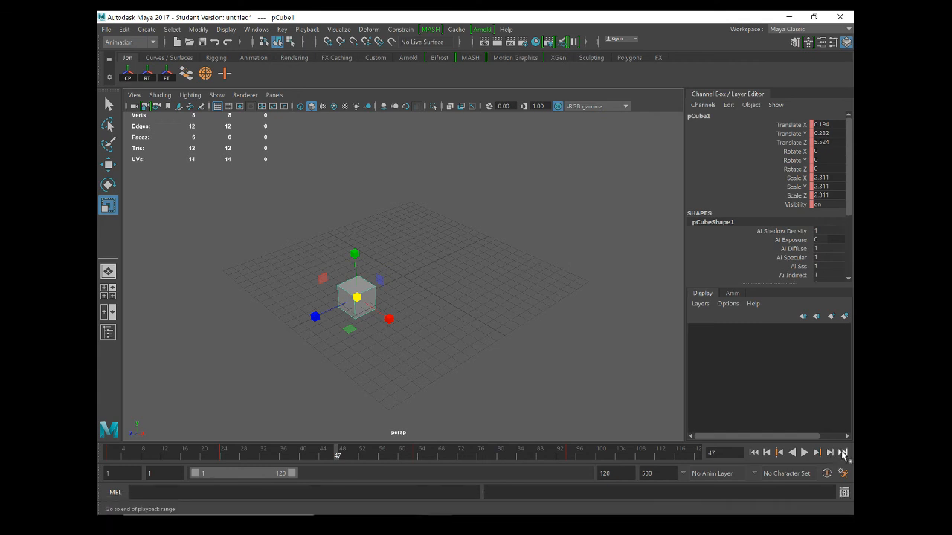
{"action": "left_click", "coordinate": [842, 453]}
{"action": "left_click", "coordinate": [754, 453]}
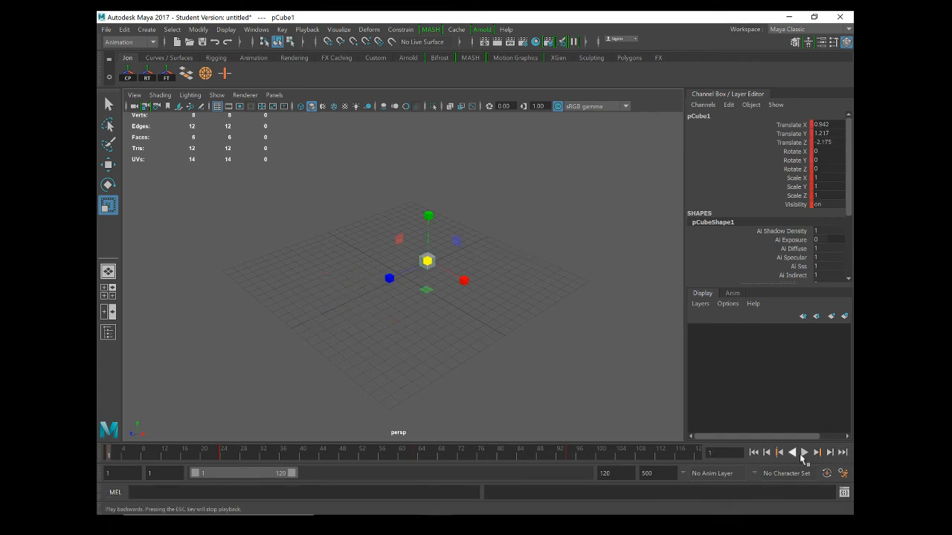
Set the time slider preferences to play every frame with a maximum playback speed of Real-time [24 fps], and save them
{"action": "left_click", "coordinate": [843, 473]}
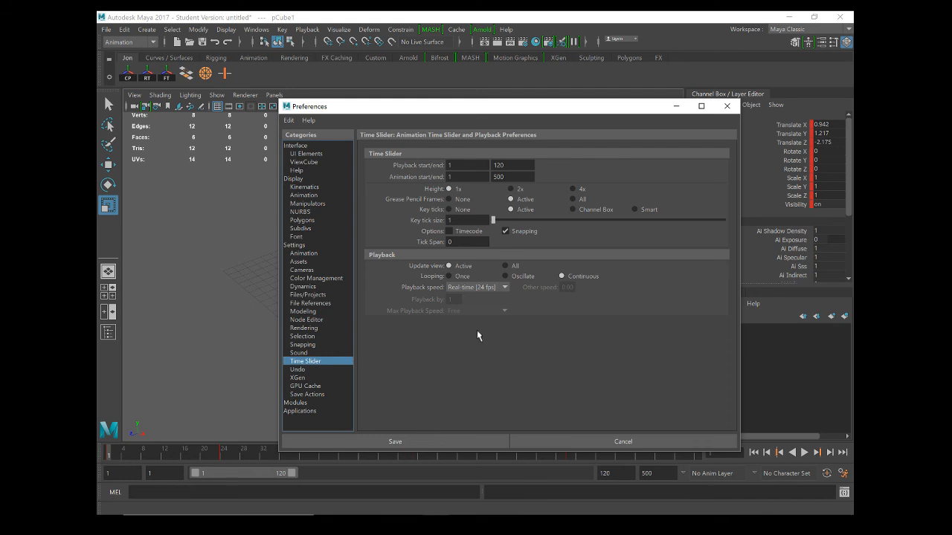
{"action": "left_click", "coordinate": [465, 292]}
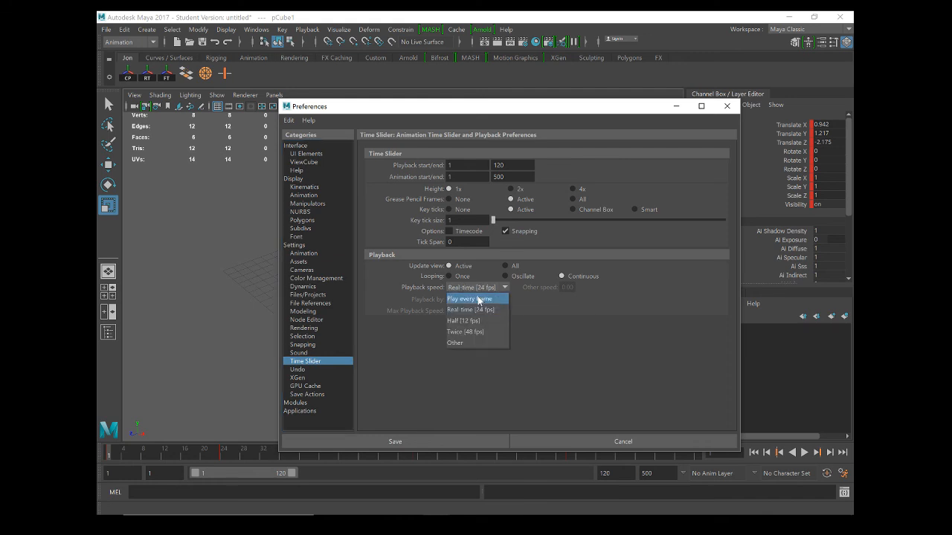
{"action": "left_click", "coordinate": [480, 297]}
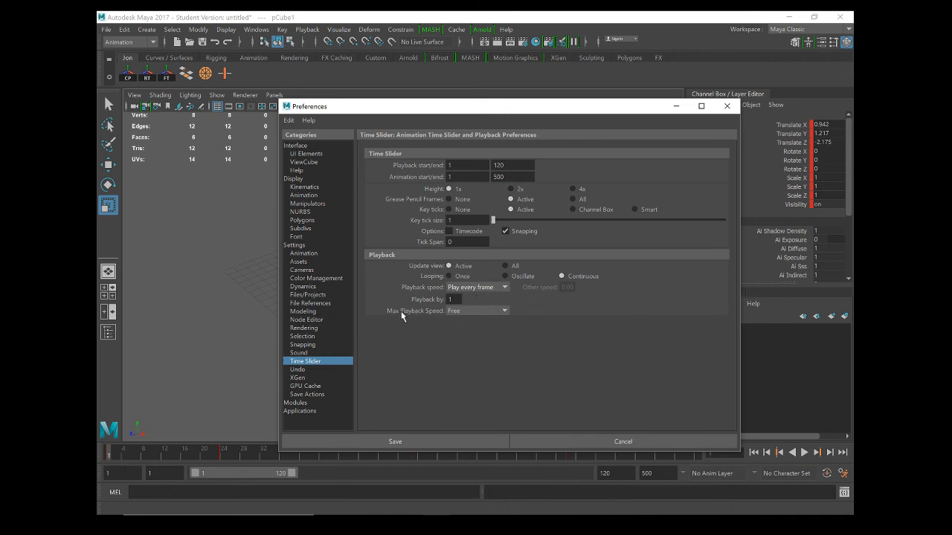
{"action": "left_click", "coordinate": [505, 311]}
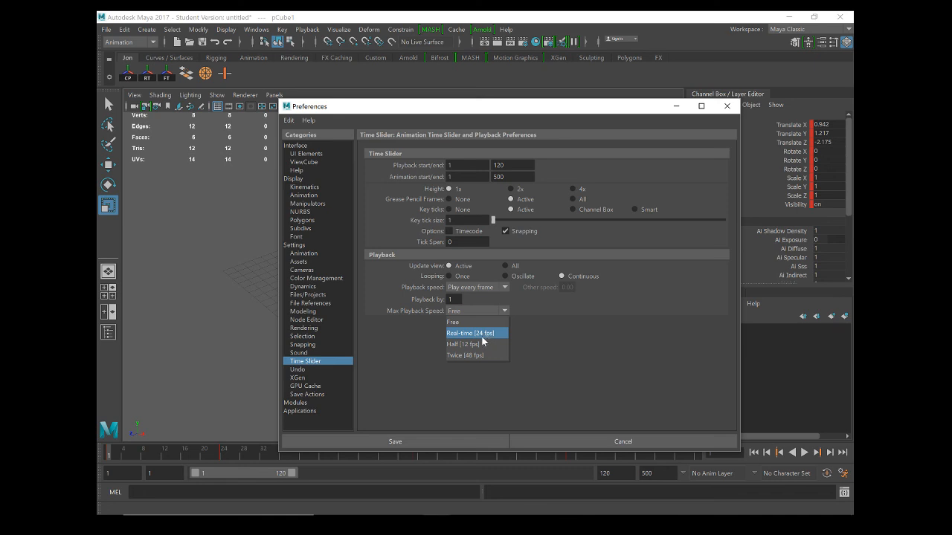
{"action": "left_click", "coordinate": [474, 334]}
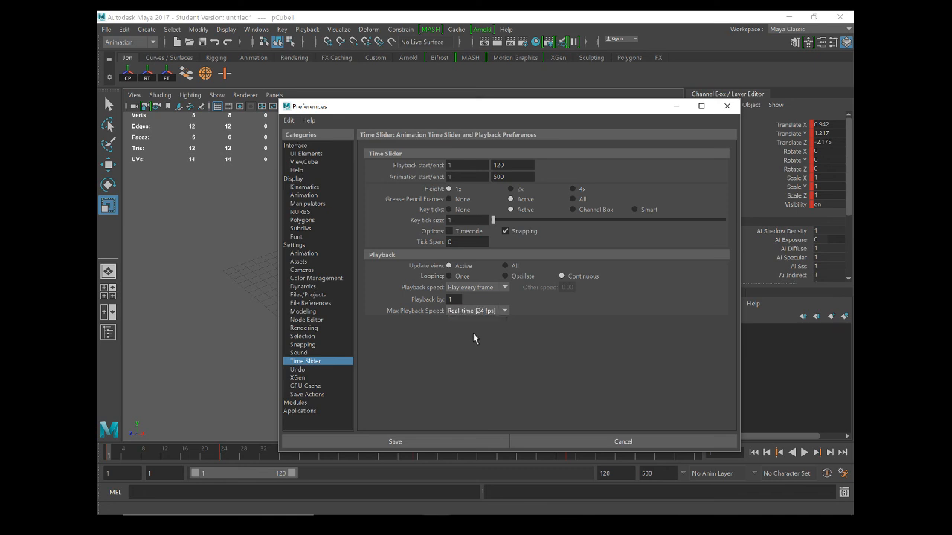
{"action": "left_click", "coordinate": [410, 443]}
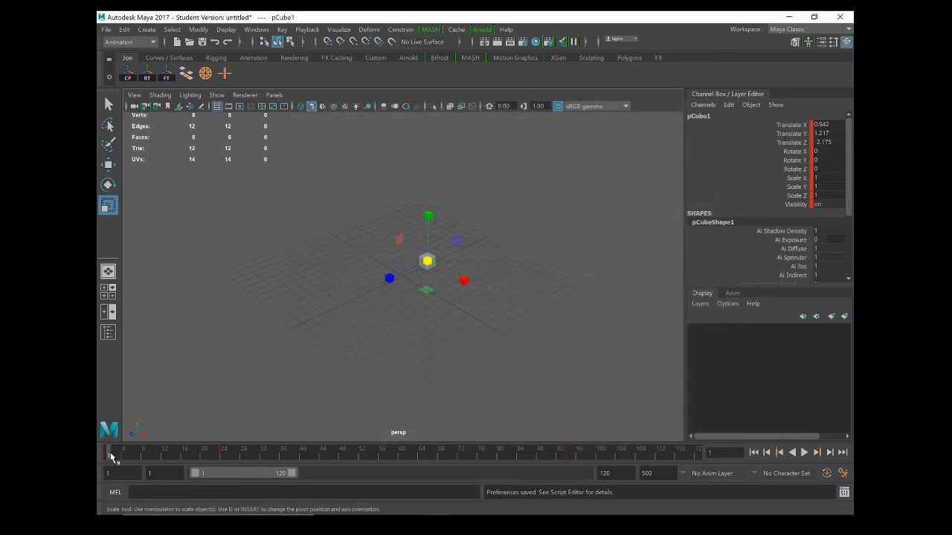
Play the cube animation forward from frame 1 to review it with the saved playback settings, and stop playback
{"action": "mouse_move", "coordinate": [110, 457]}
{"action": "left_mouse_down"}
{"action": "mouse_move", "coordinate": [223, 464]}
{"action": "mouse_move", "coordinate": [255, 454]}
{"action": "mouse_move", "coordinate": [105, 457]}
{"action": "left_mouse_up"}
{"action": "left_click", "coordinate": [804, 453]}
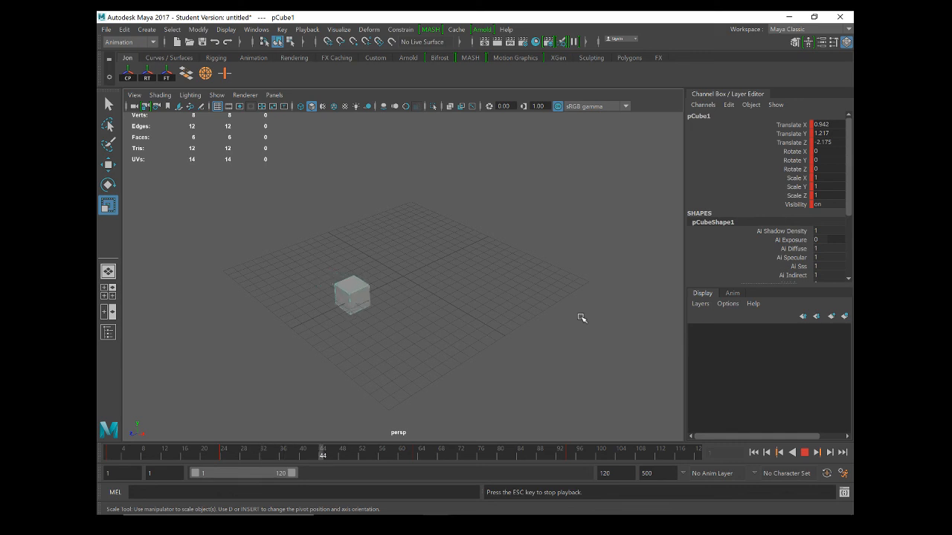
{"action": "left_click", "coordinate": [807, 453]}
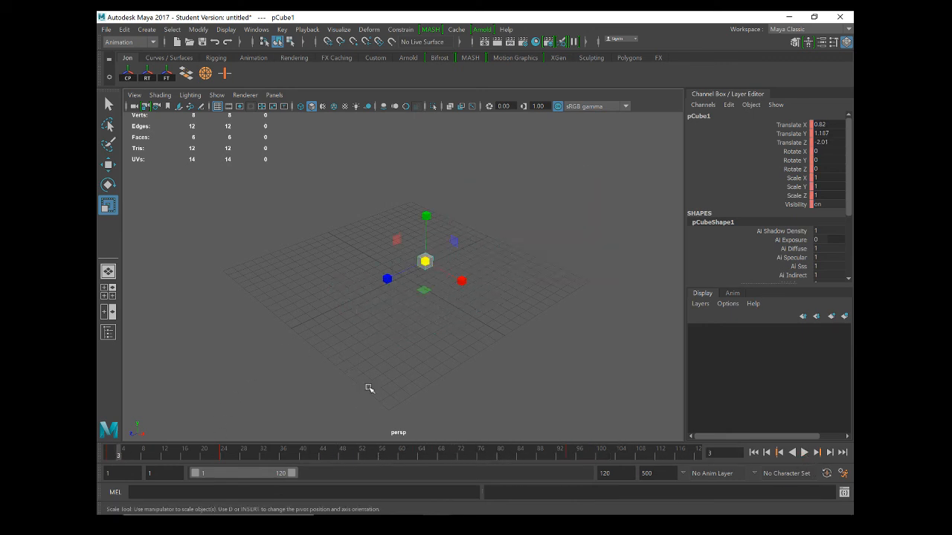